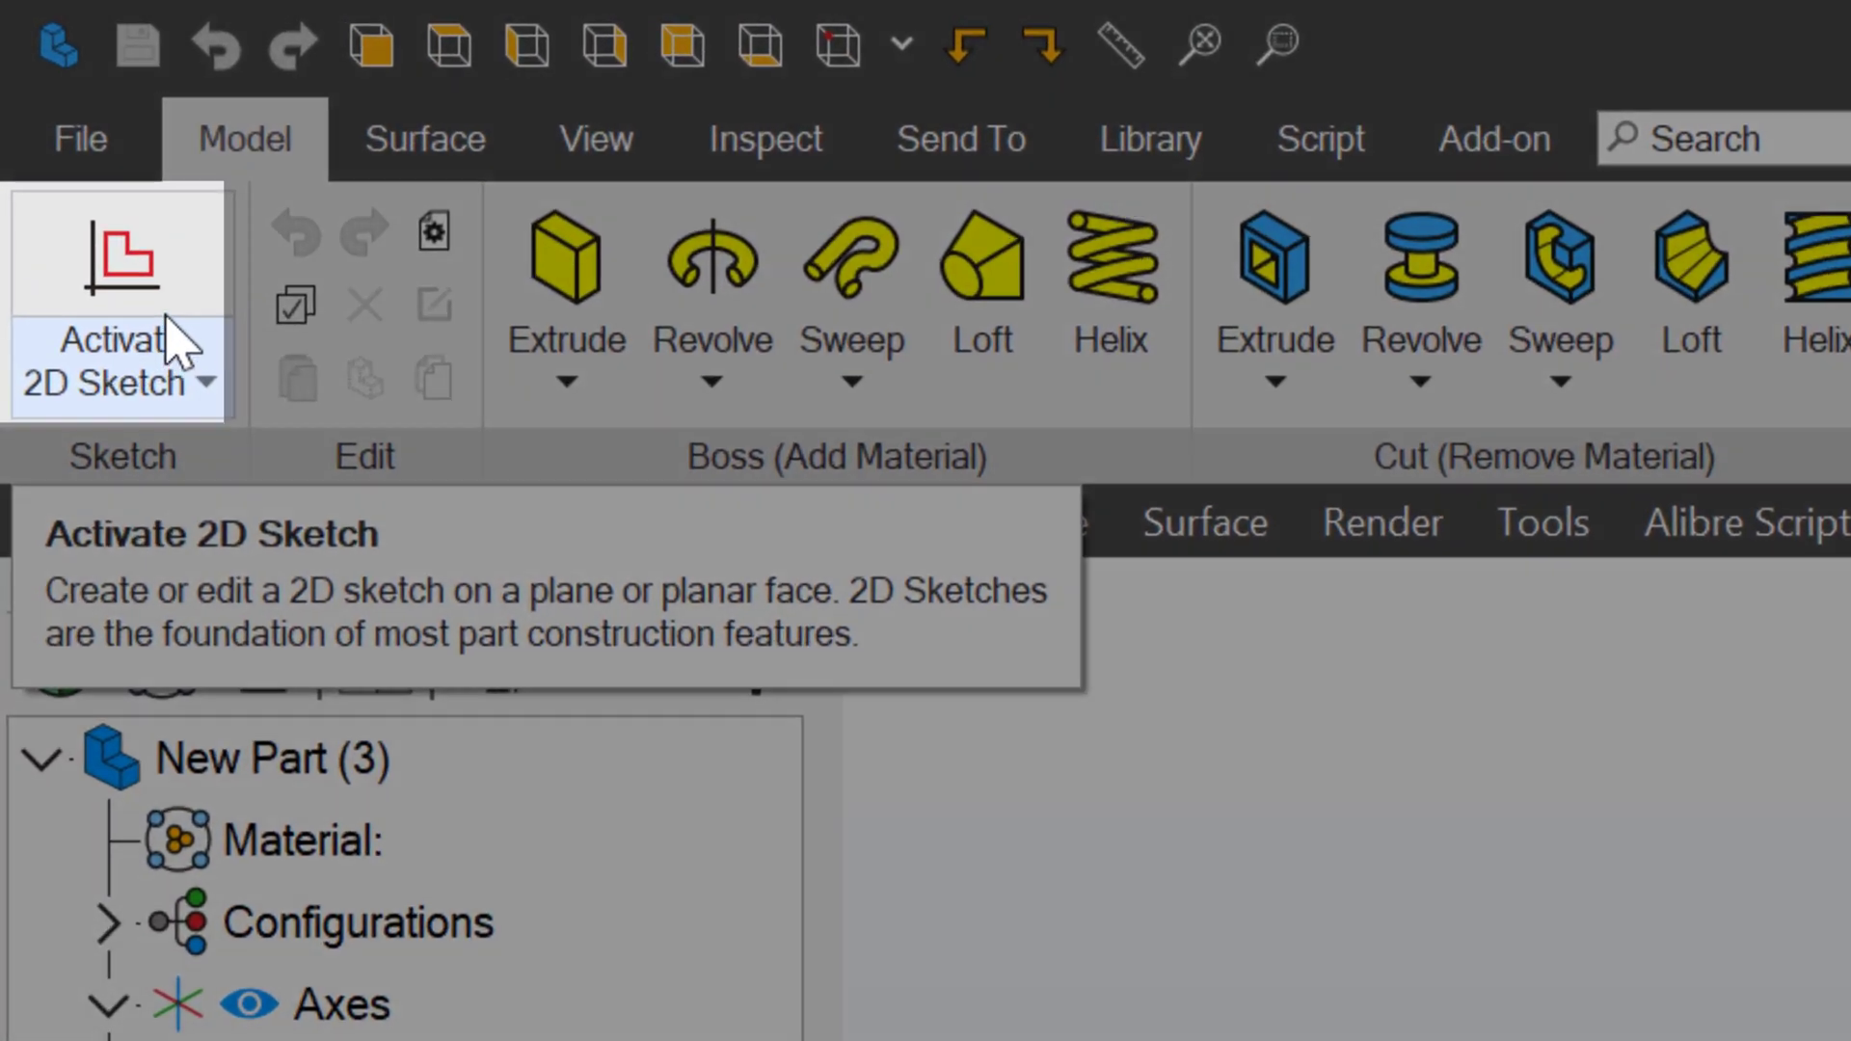
Start a 2D sketch on the XY plane and draw a horizontal line from the origin along the X-axis.
left_click(132, 255)
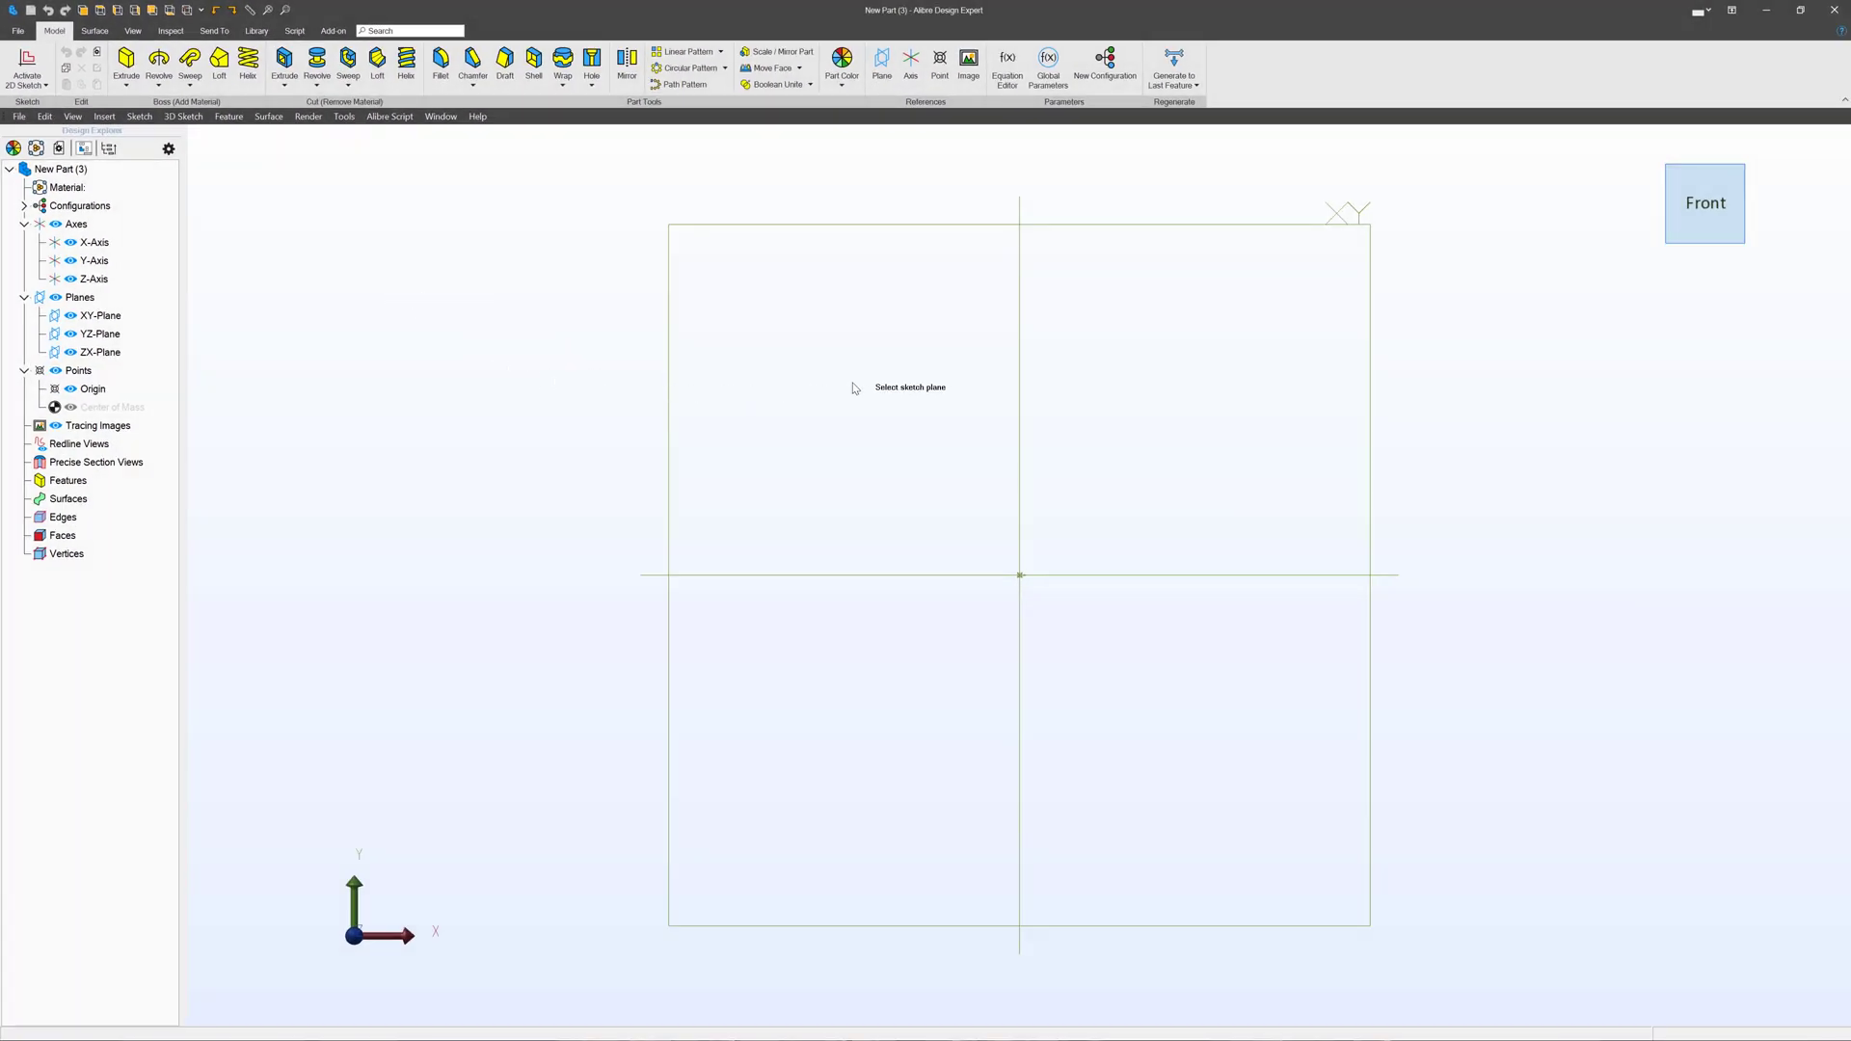
left_click(1103, 232)
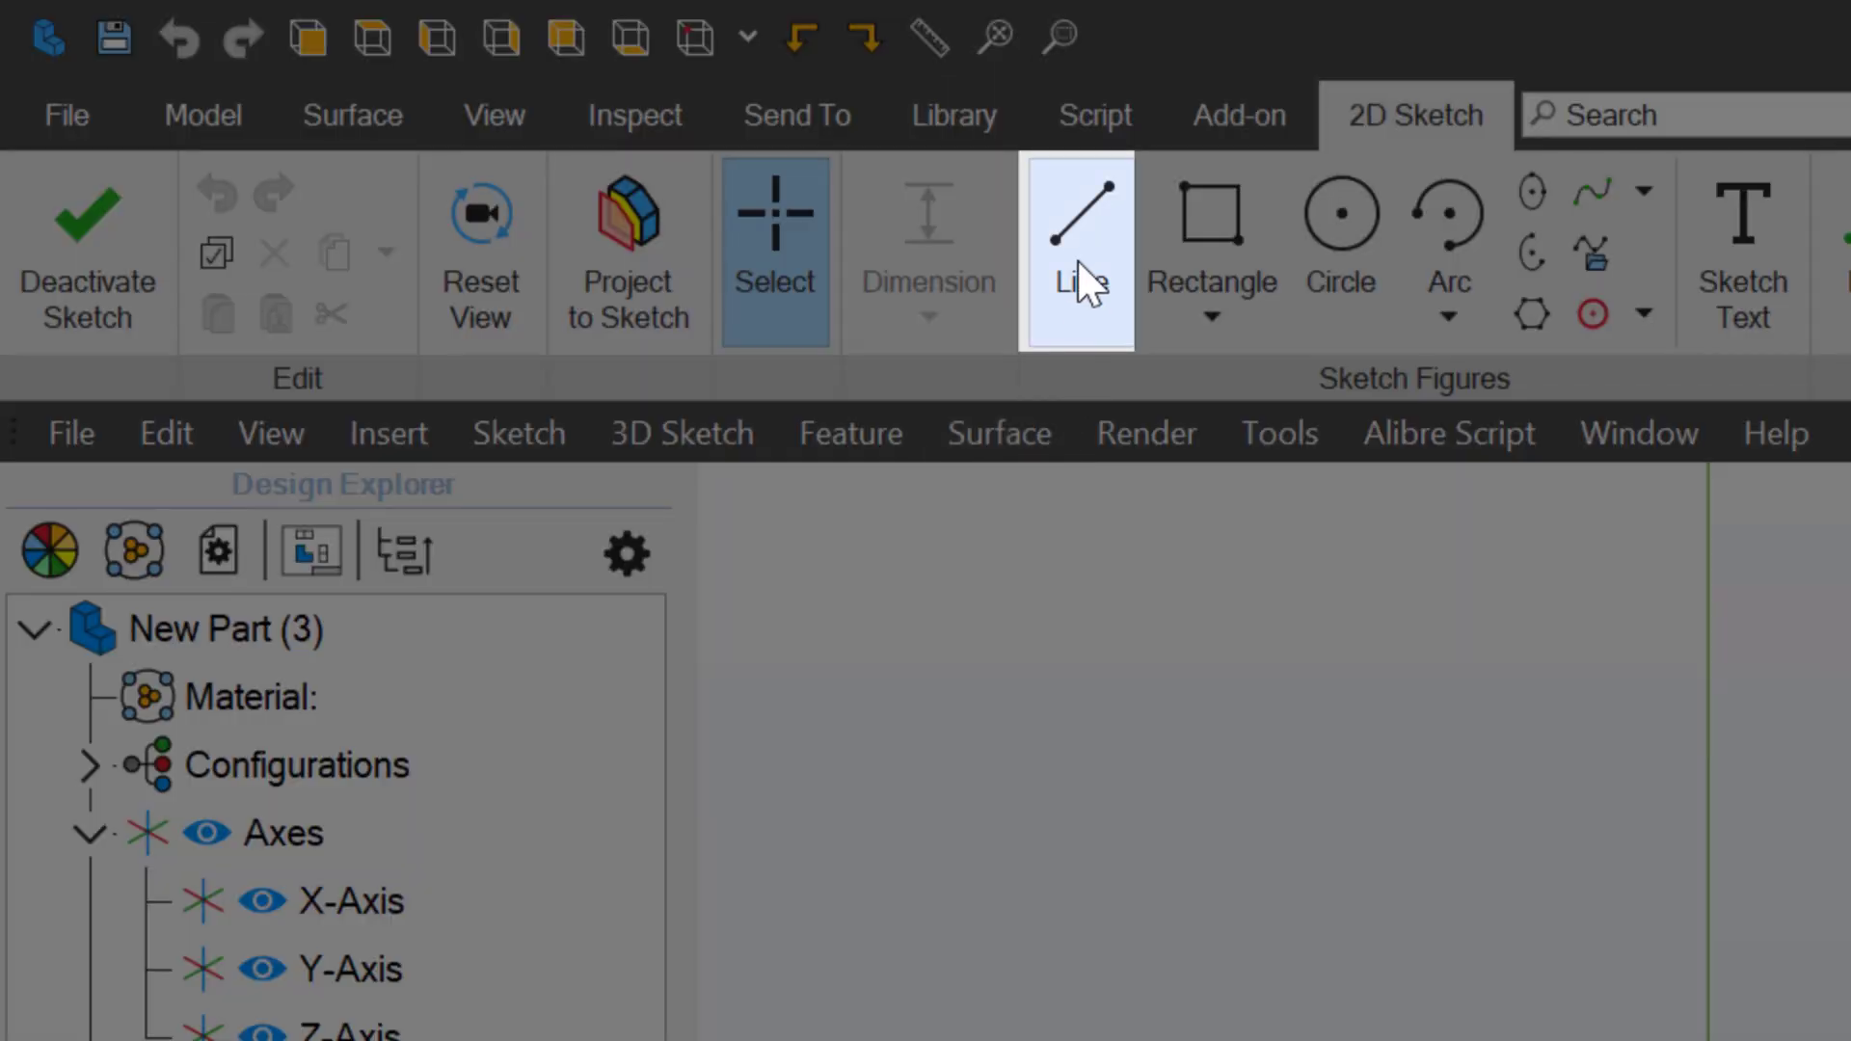
left_click(291, 68)
left_click(956, 601)
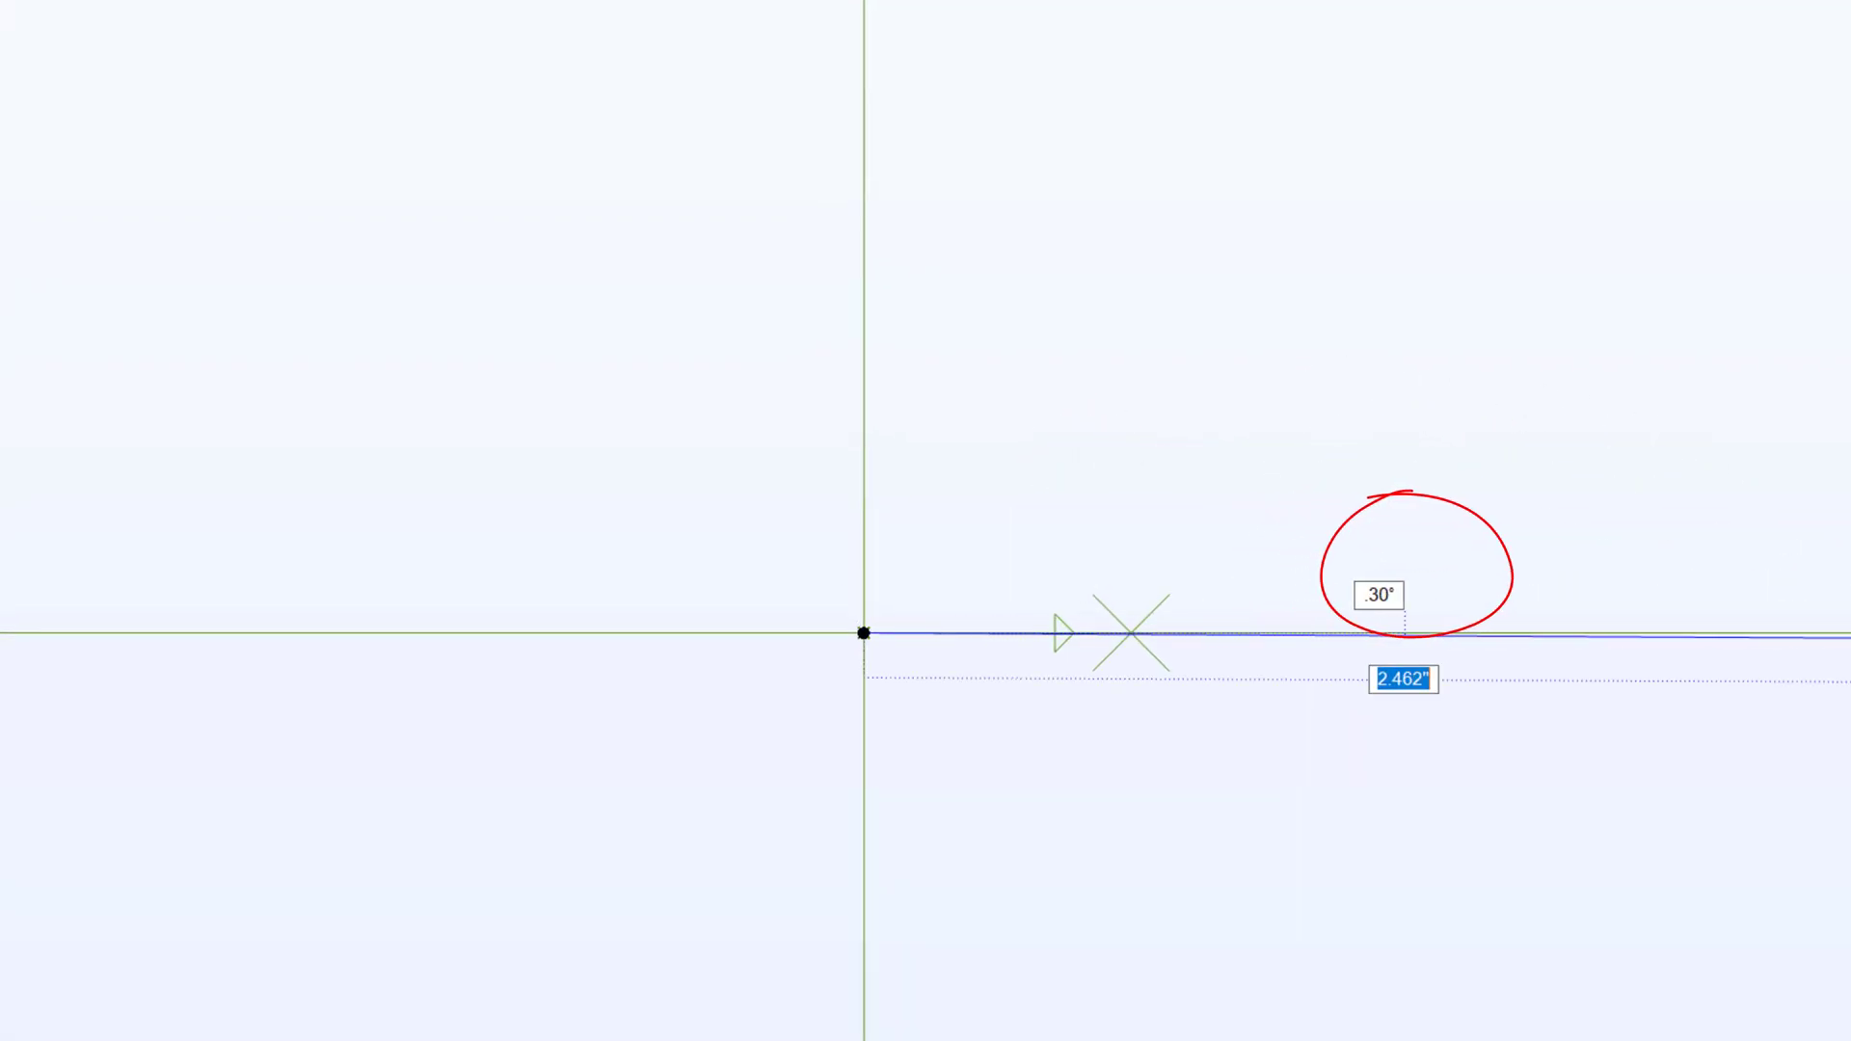
key("Tab")
key("Tab")
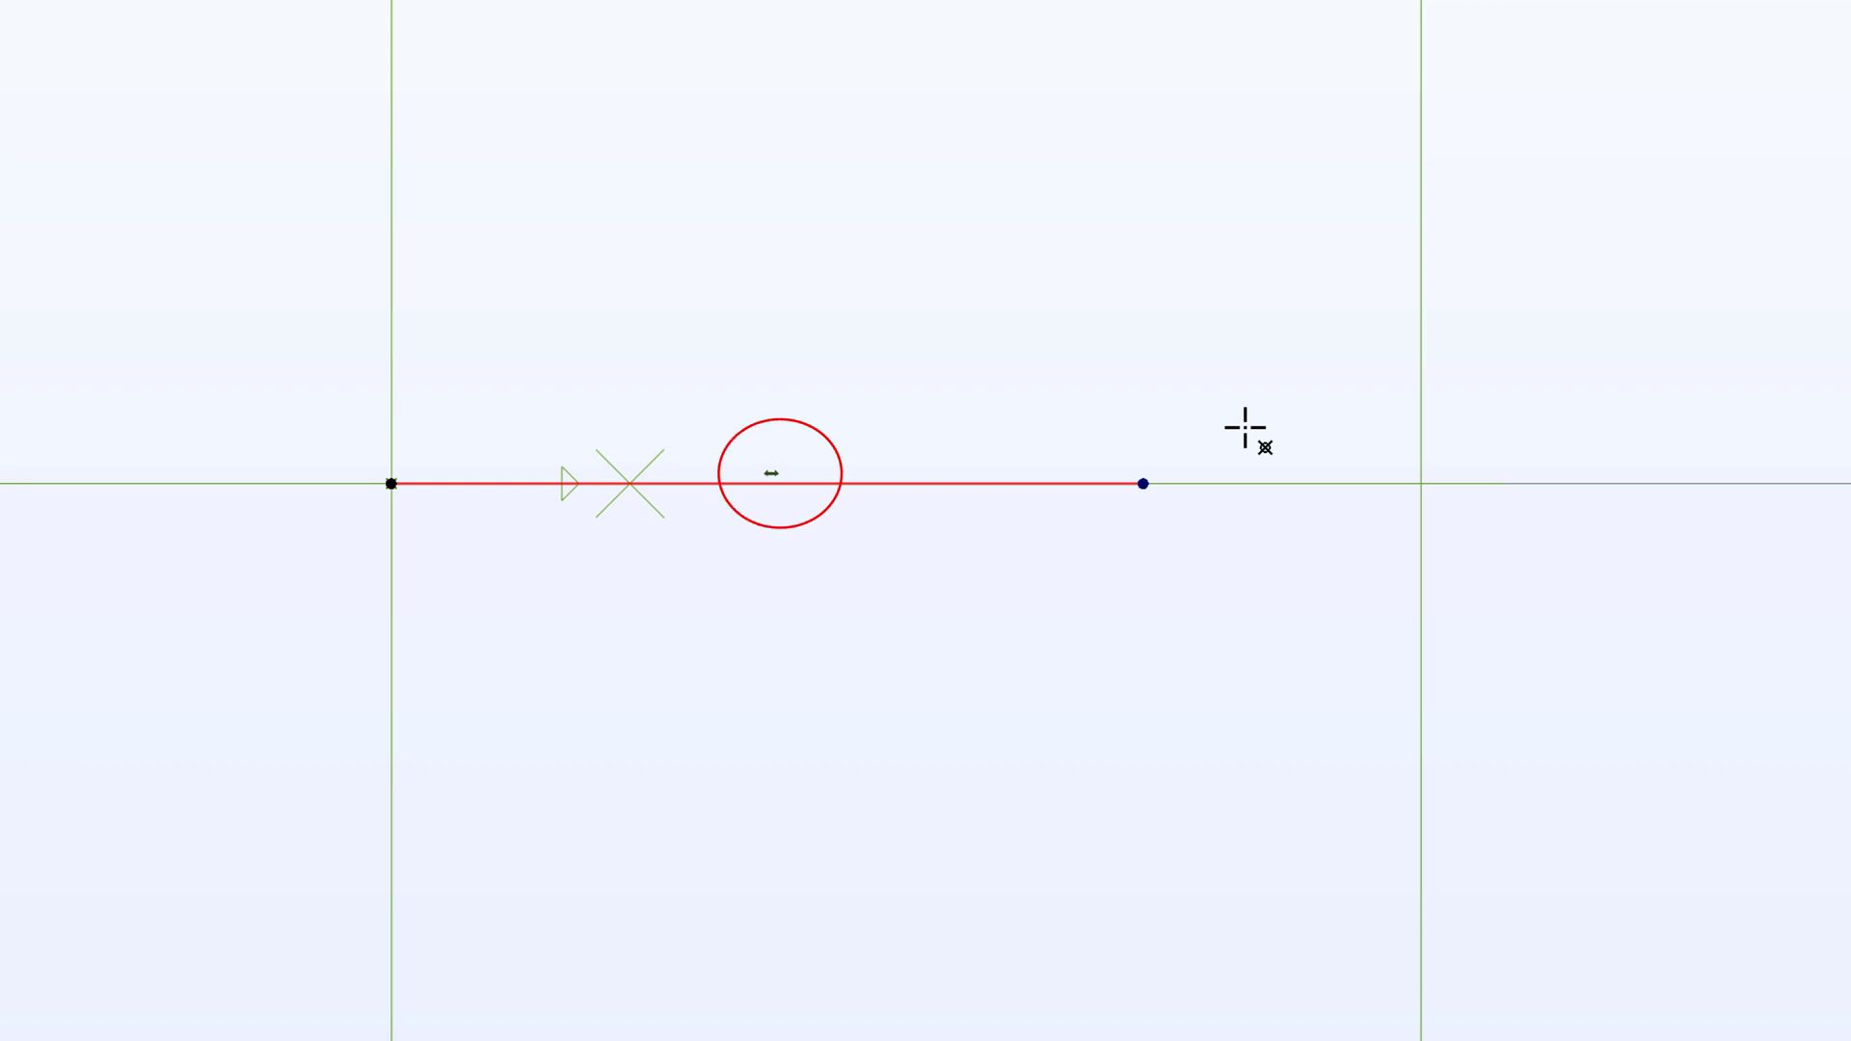
left_click_drag(1244, 427, 1276, 430)
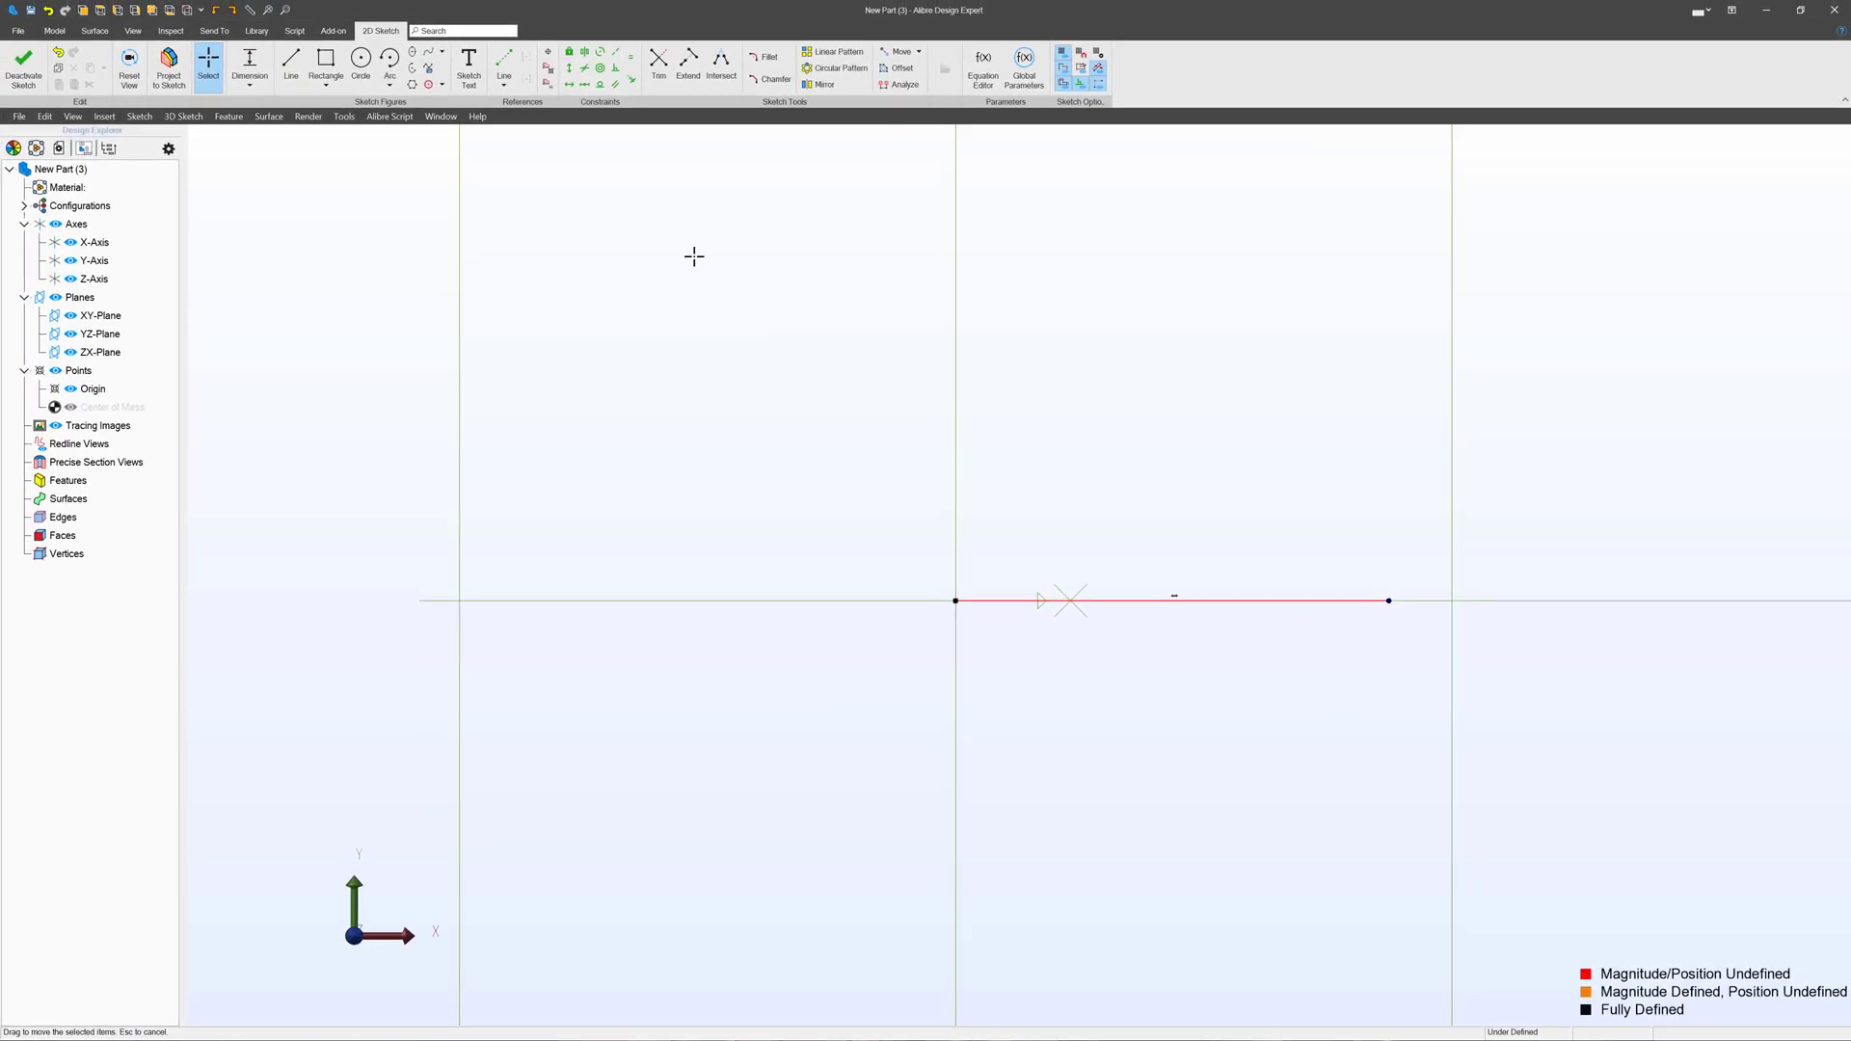
Sketch connected lines from the base line's free end: about 1.58" up, 0.66" left, and 0.63" up.
left_click(290, 64)
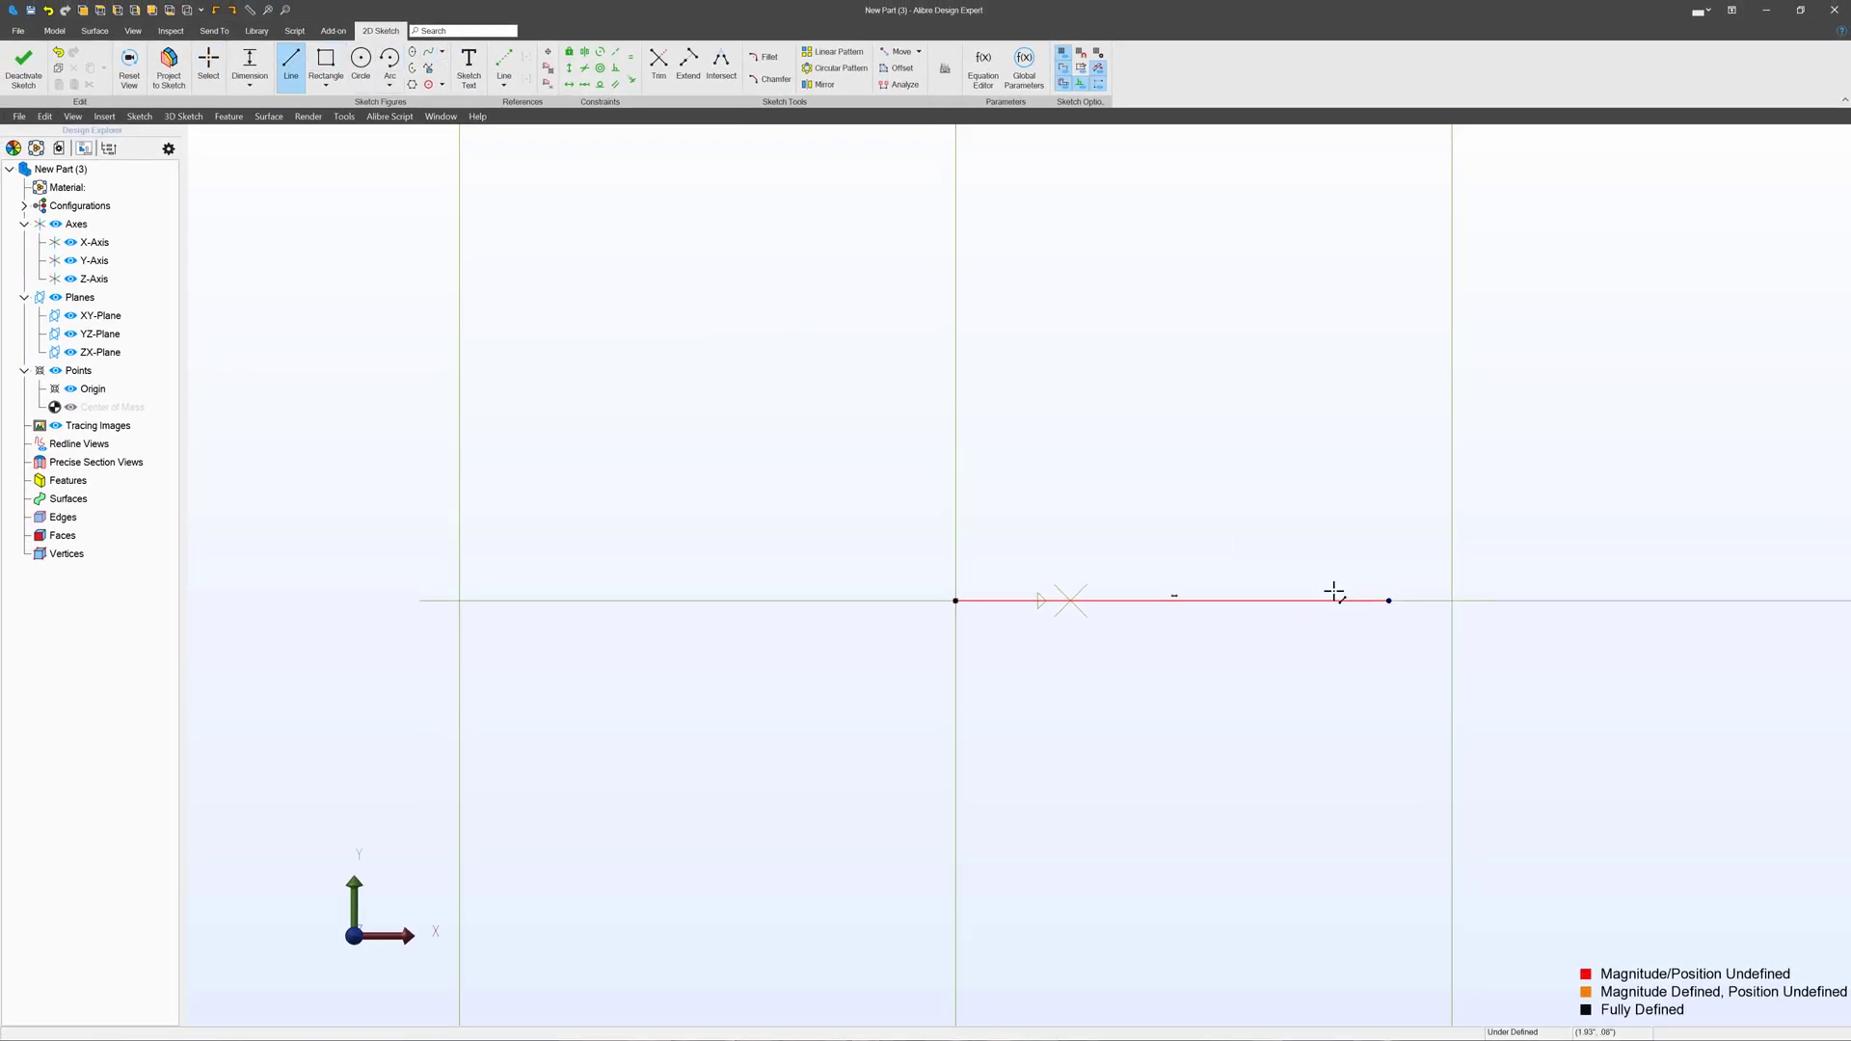
left_click(1385, 595)
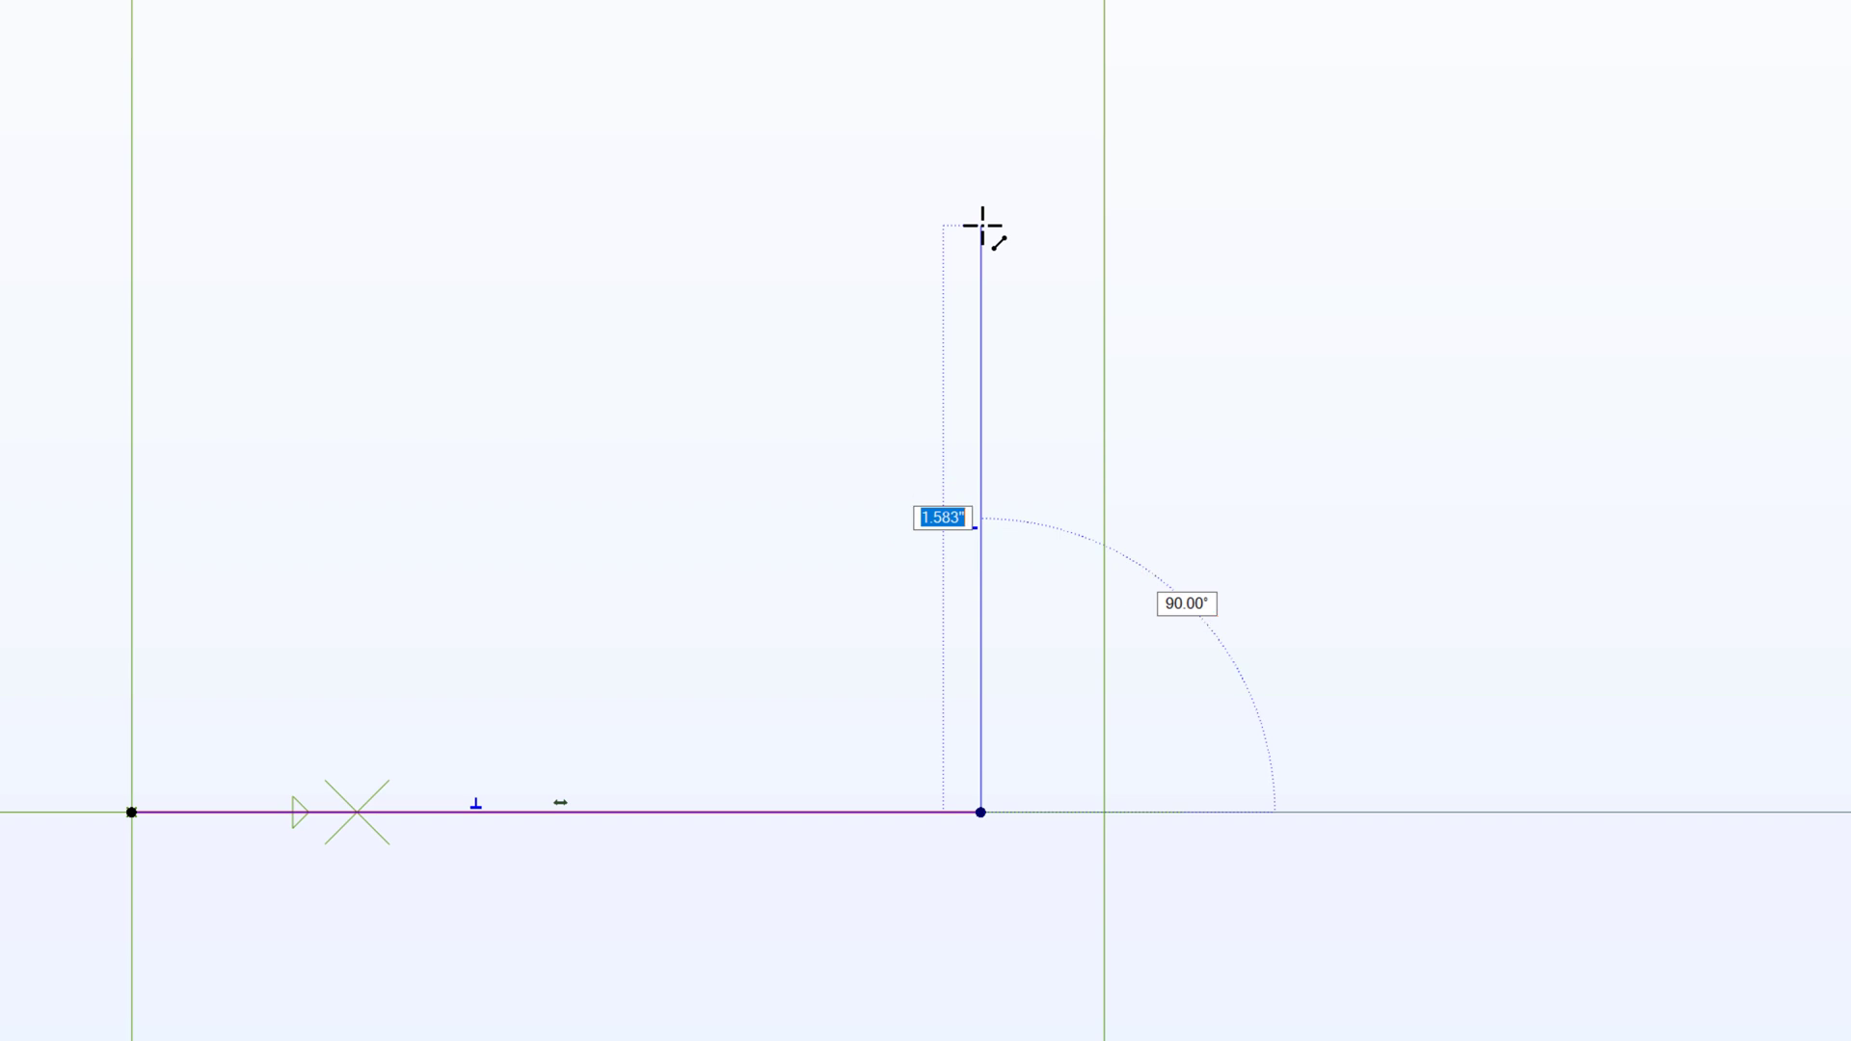
left_click(982, 226)
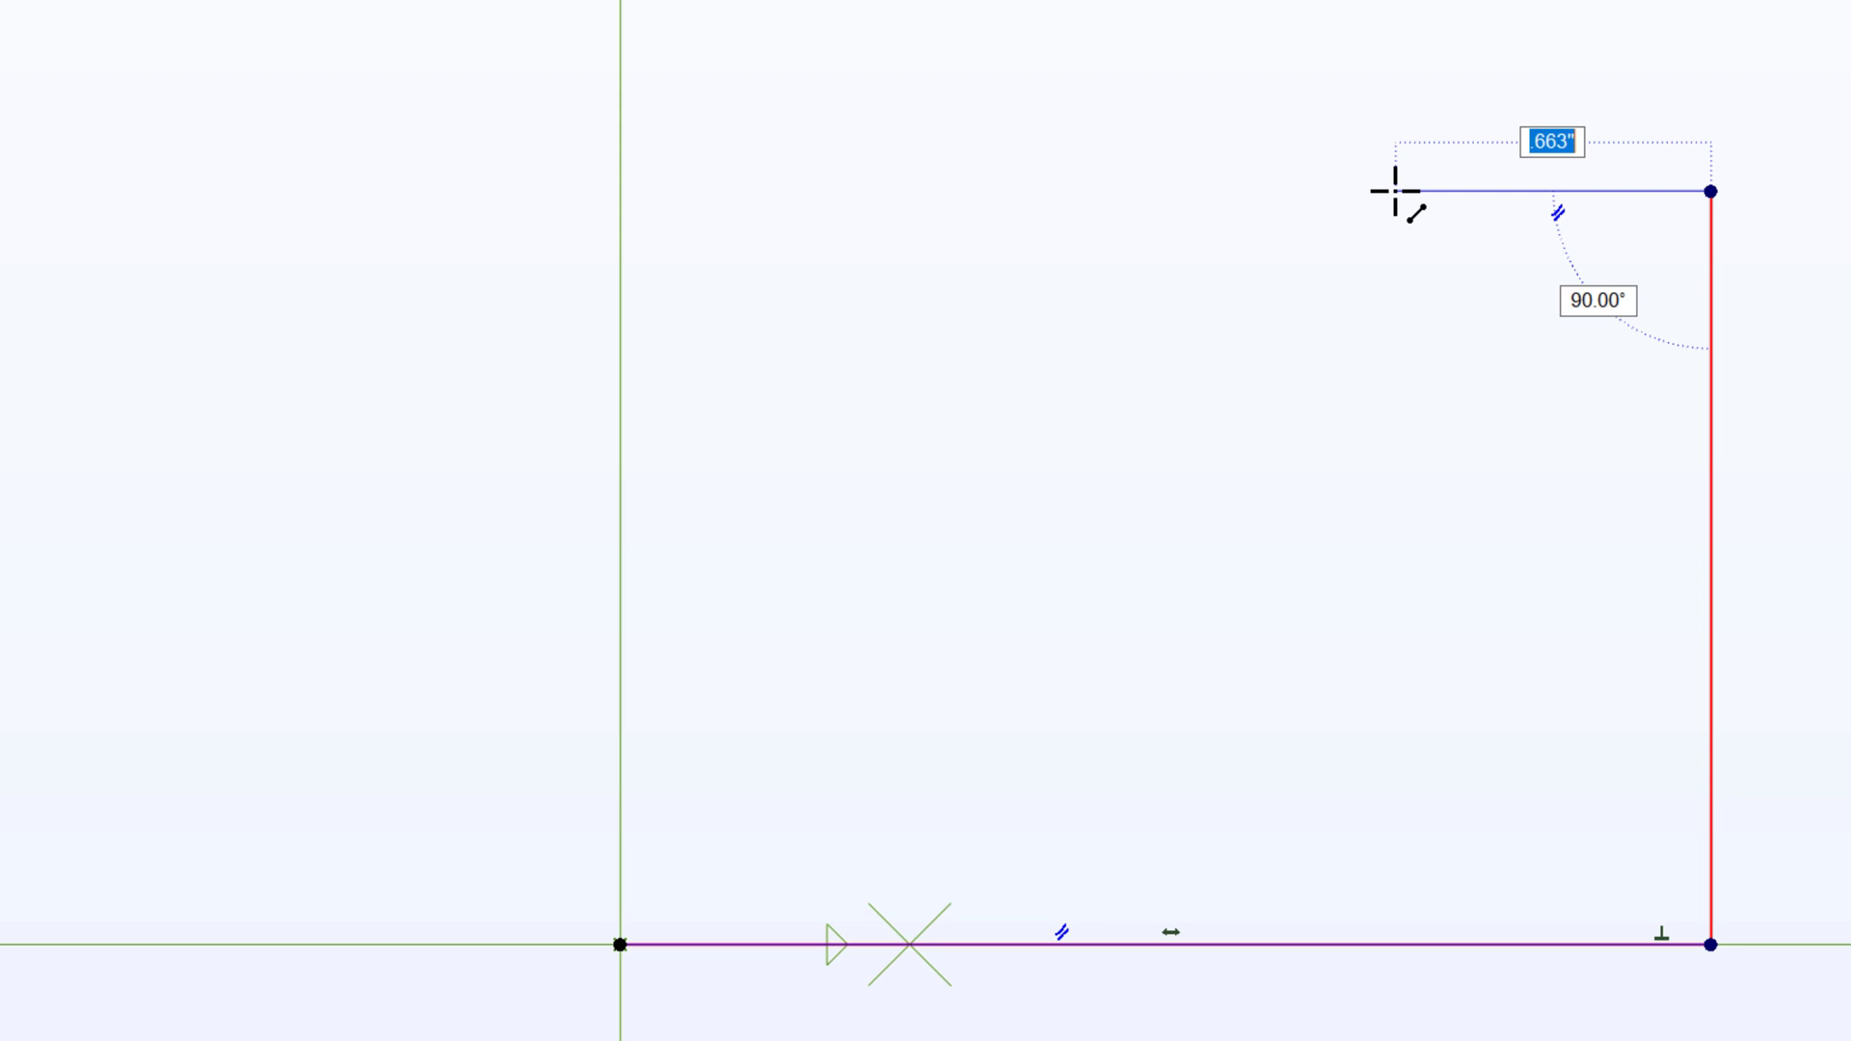
left_click(1395, 191)
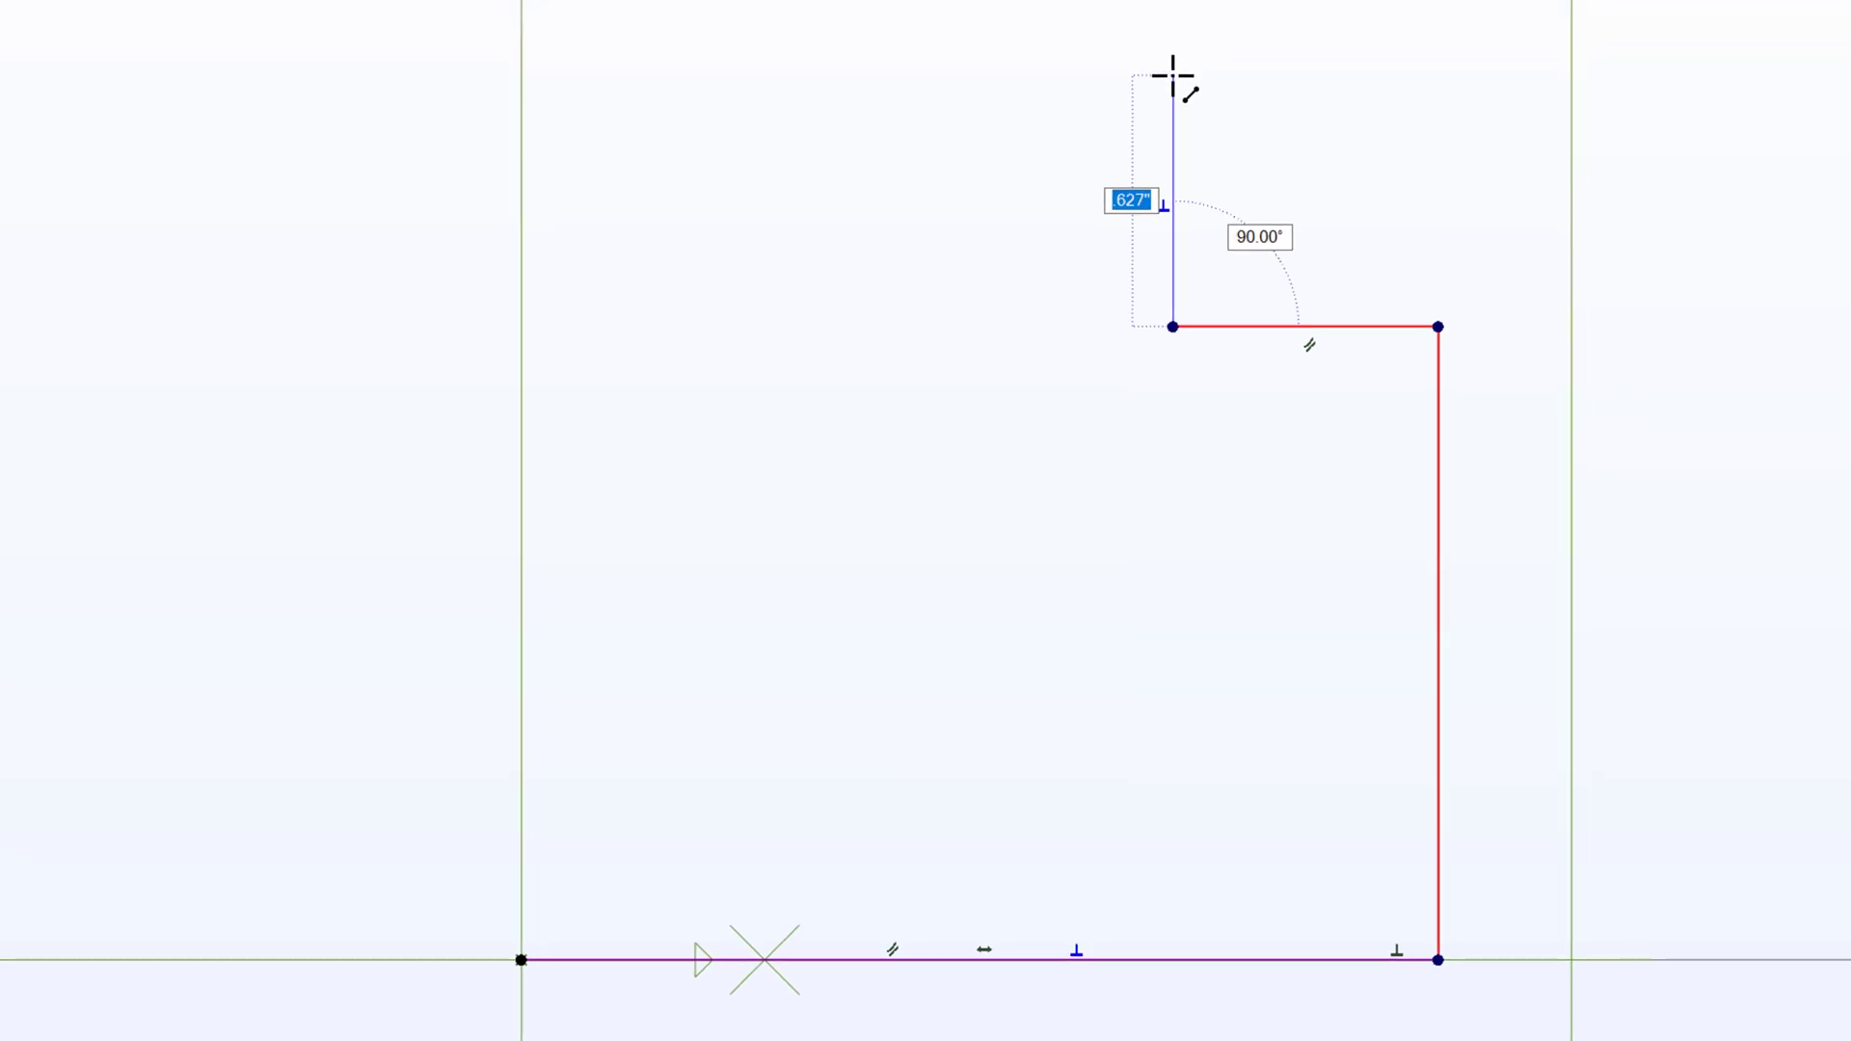
left_click(1173, 75)
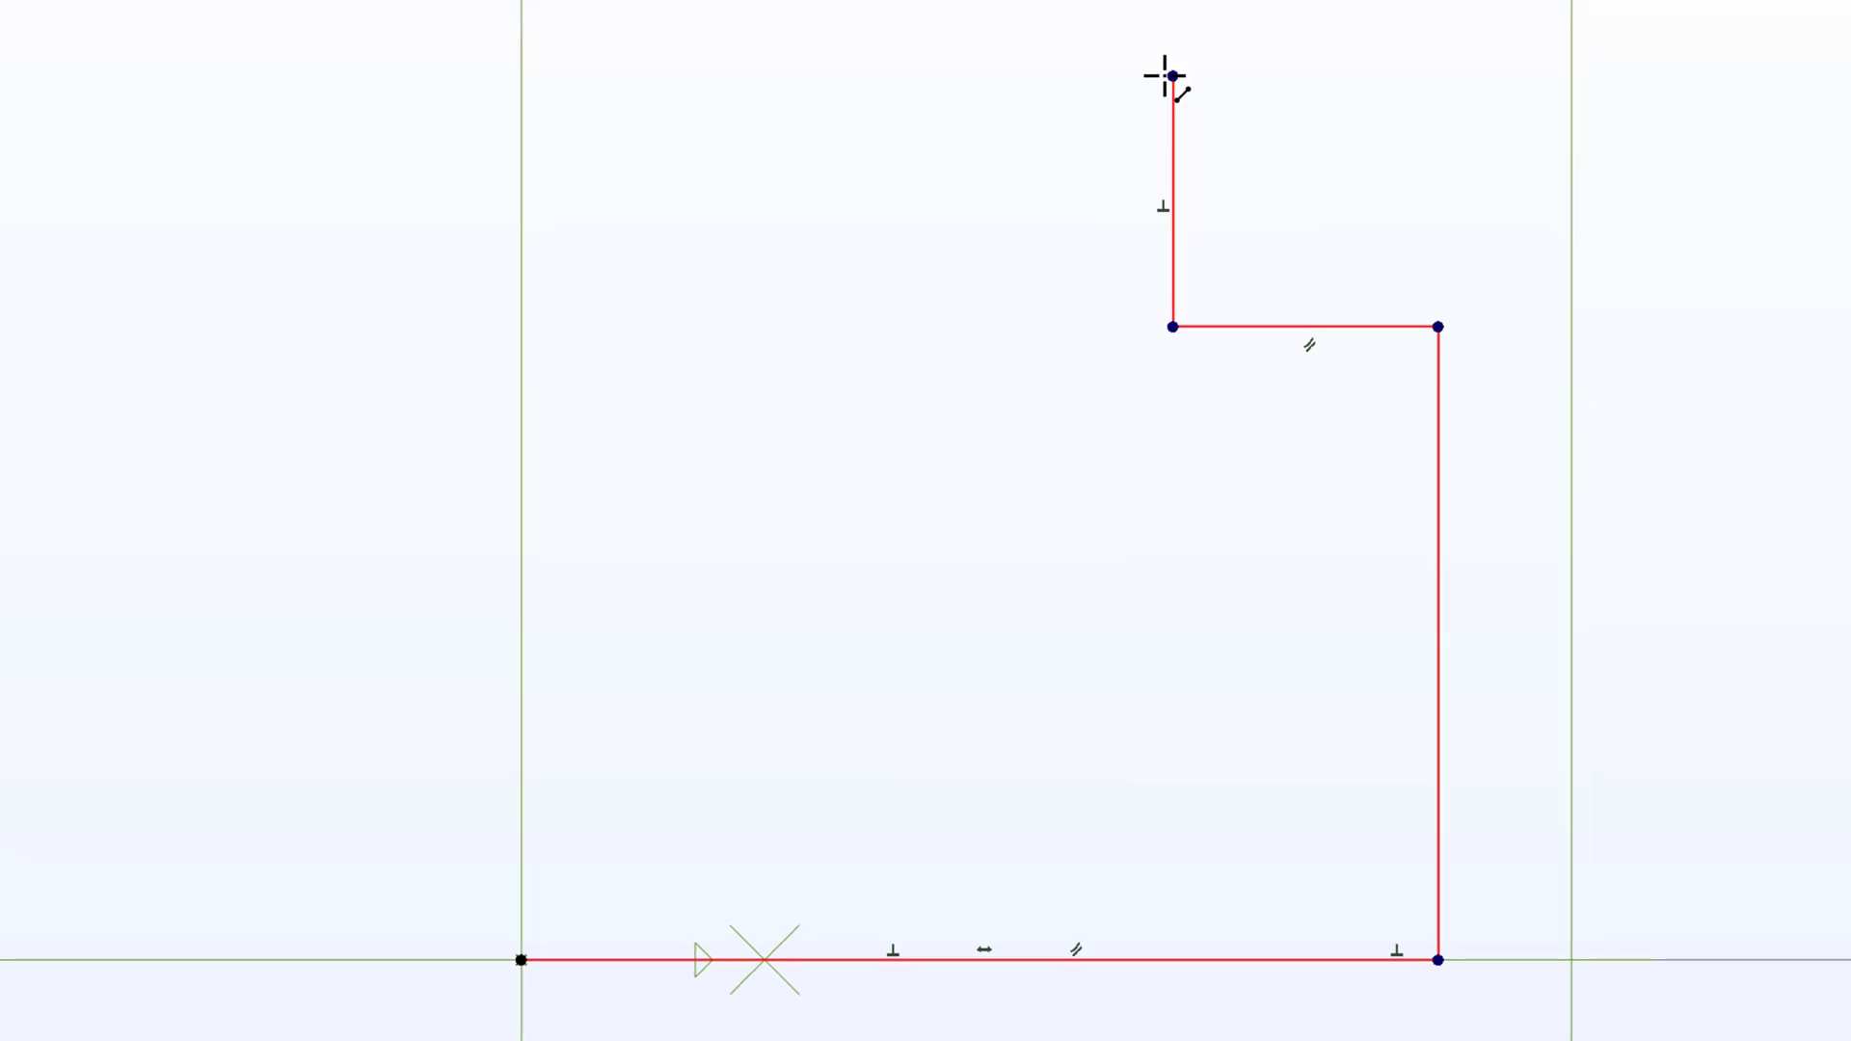
Continue the profile with a horizontal top edge, a side about 0.63" down, and a horizontal line to the Y-axis.
left_click(910, 75)
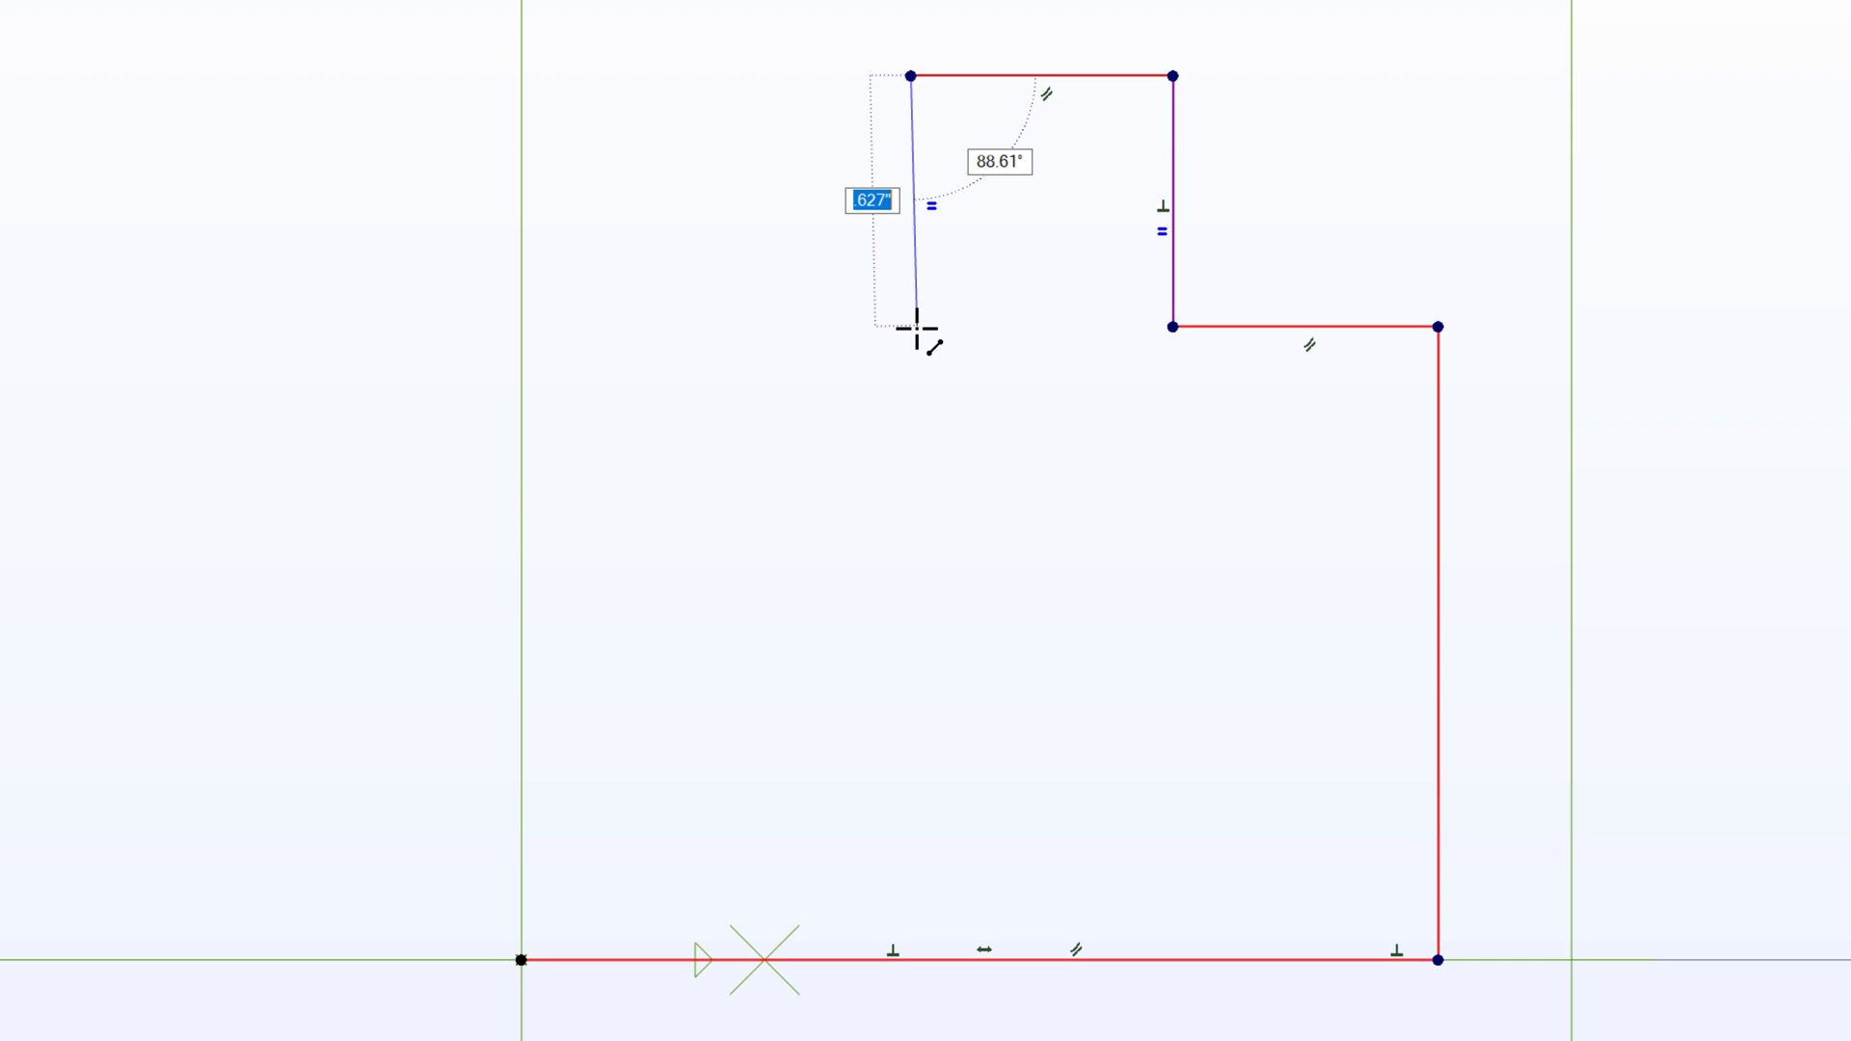
left_click(916, 327)
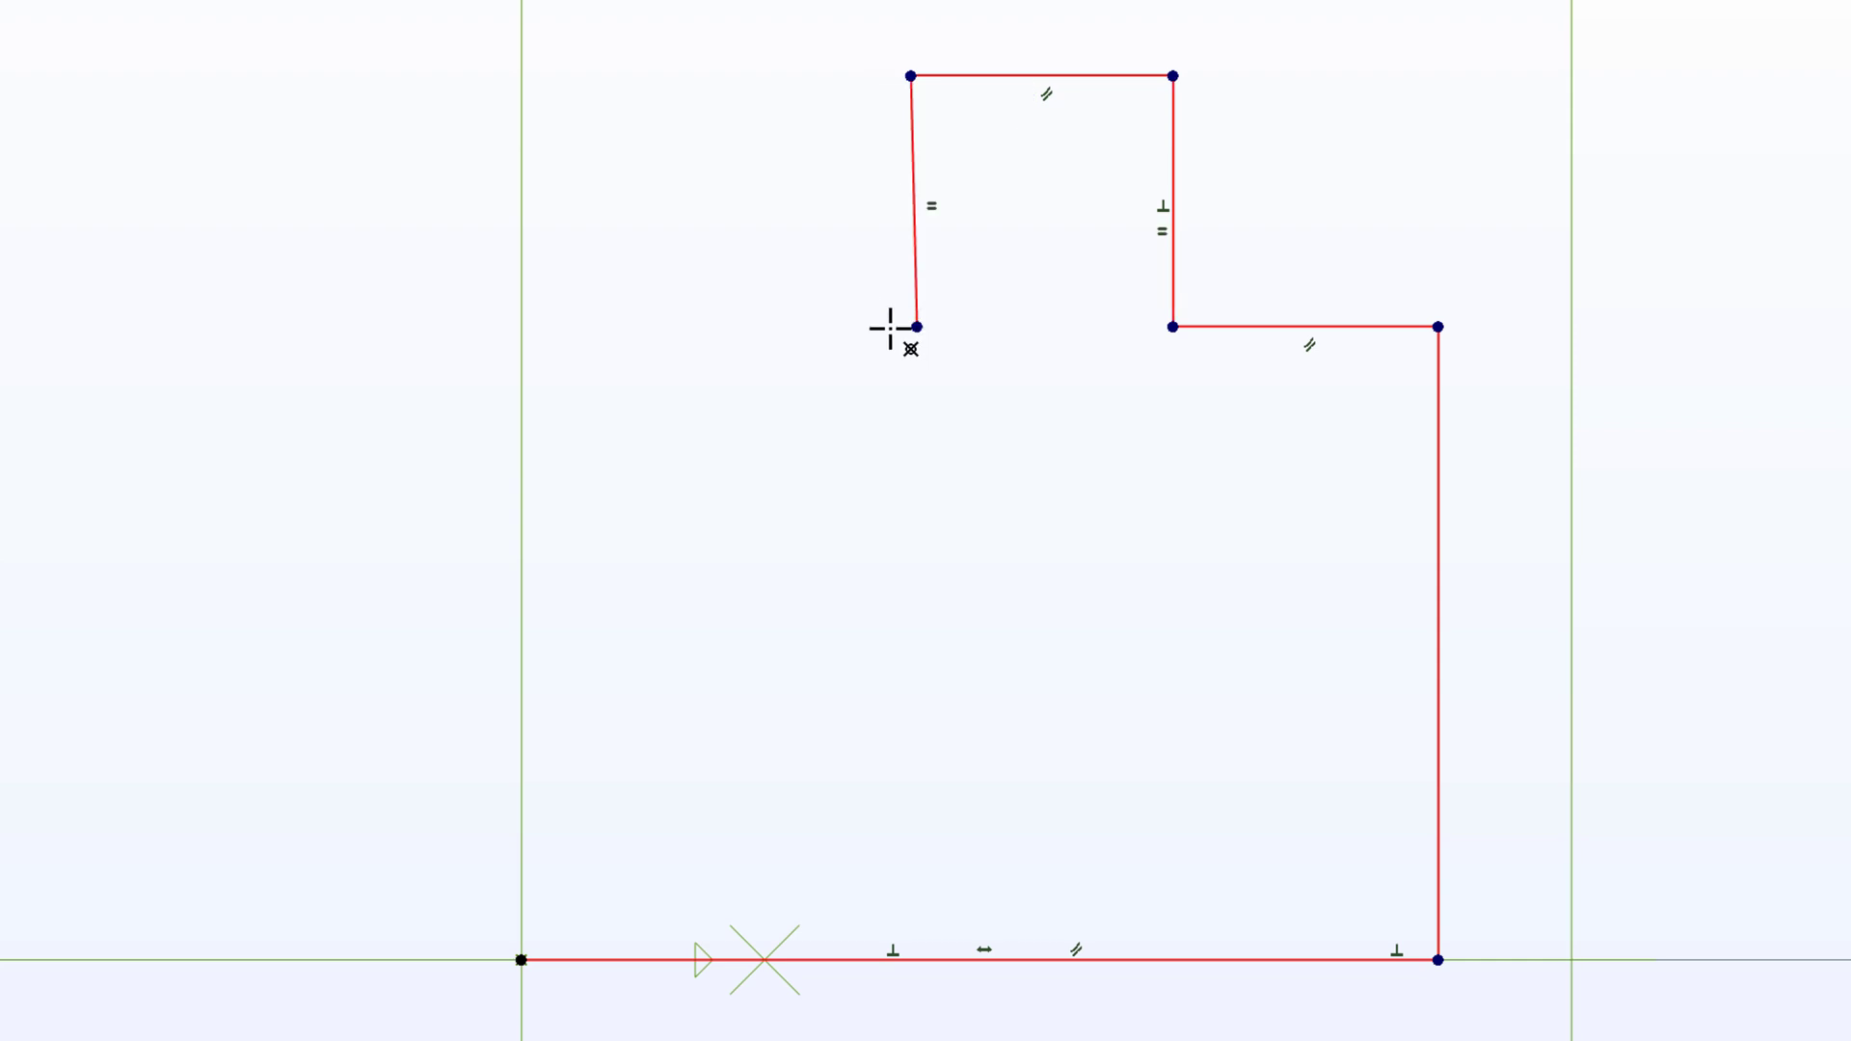
left_click(521, 328)
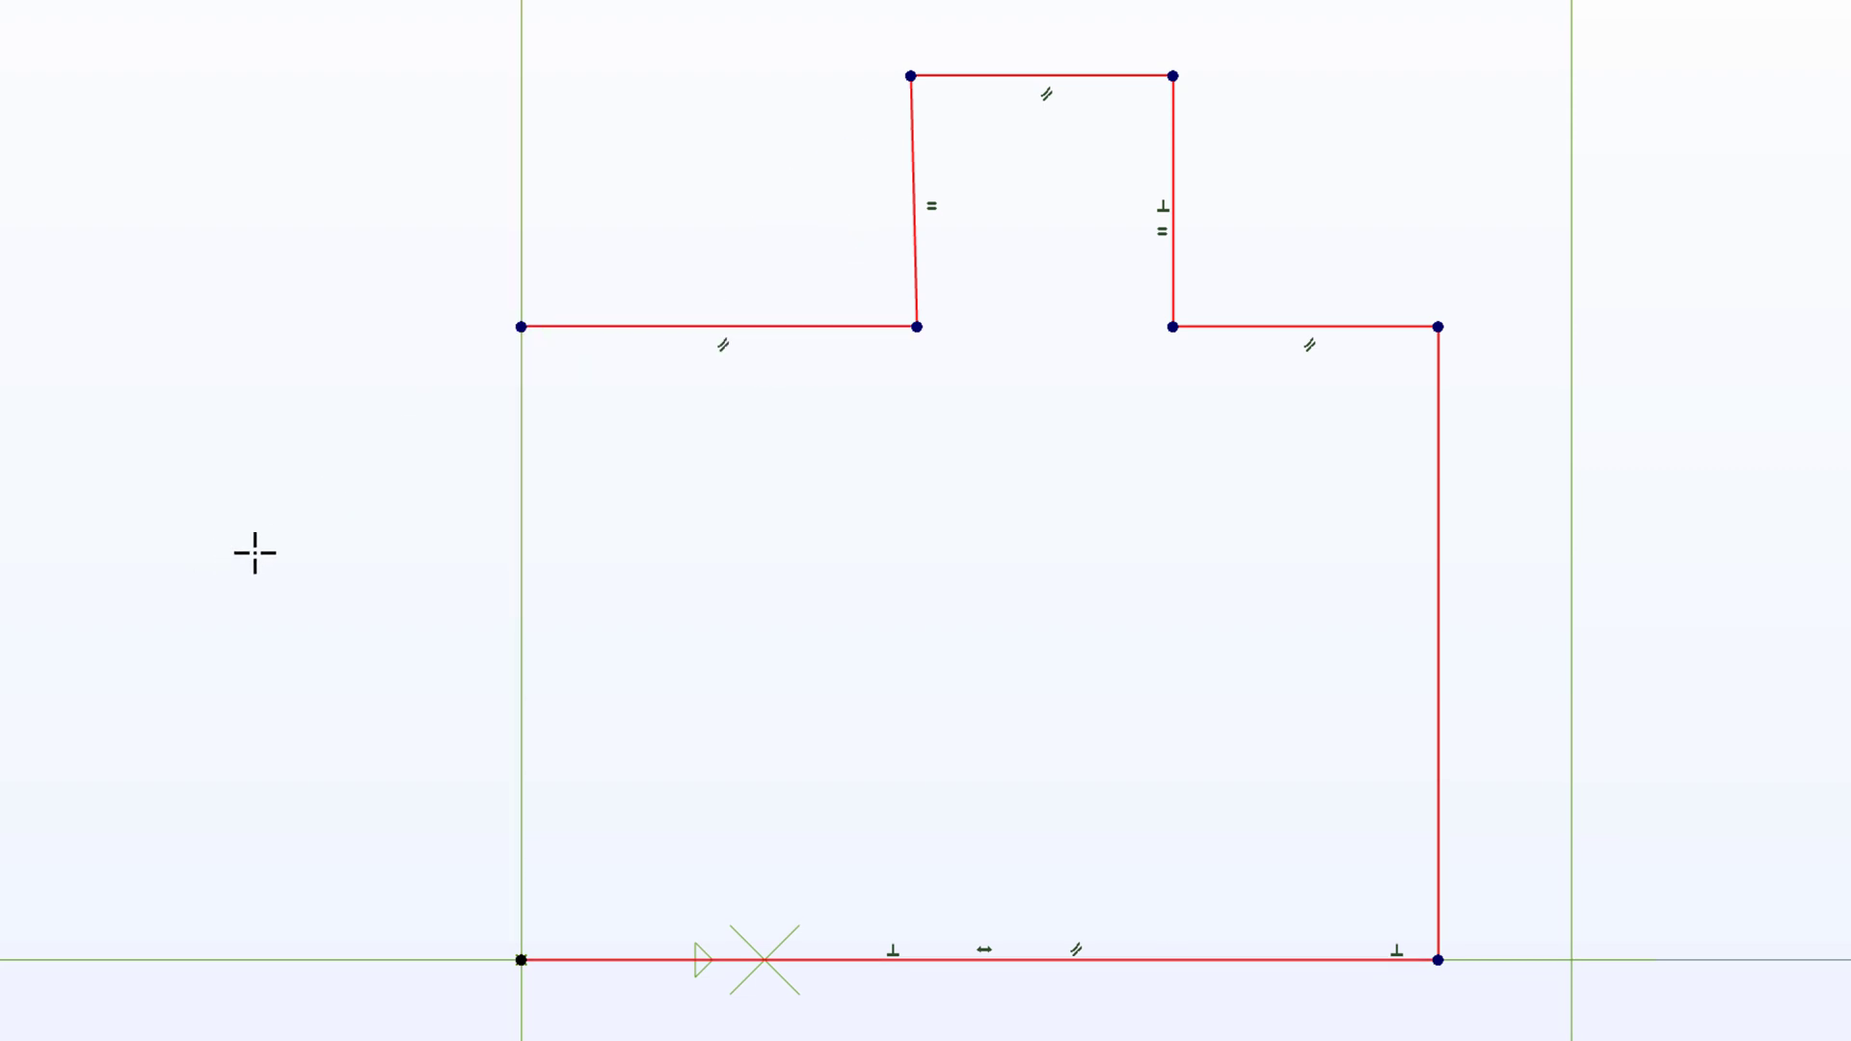
Move the slanted side of the raised tab by its lower endpoint to test its equal constraint with the opposite side.
mouse_move(904, 317)
left_mouse_down()
mouse_move(830, 318)
mouse_move(888, 285)
mouse_move(845, 391)
mouse_move(839, 563)
mouse_move(880, 319)
left_mouse_up()
left_click(852, 175)
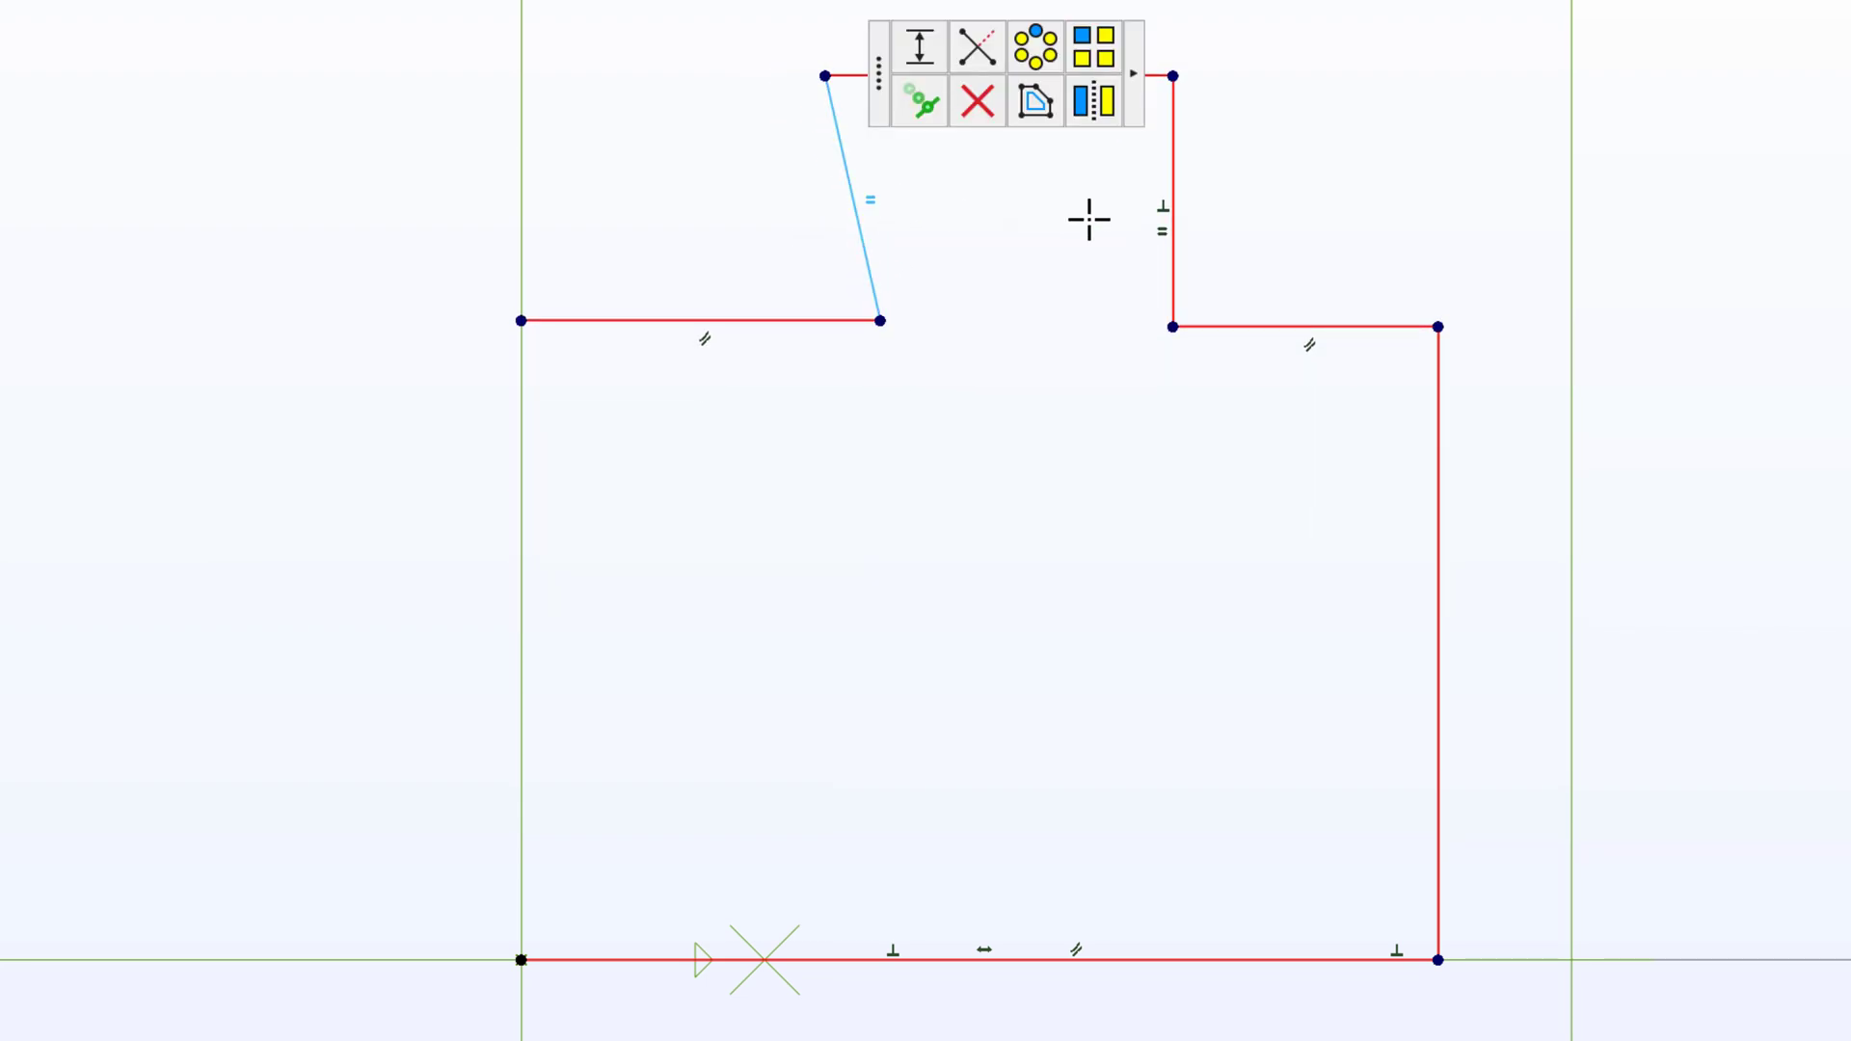
left_click(1180, 189)
left_click(896, 260)
left_click(846, 156)
mouse_move(880, 320)
left_mouse_down()
mouse_move(980, 302)
mouse_move(944, 207)
mouse_move(921, 352)
mouse_move(934, 246)
mouse_move(899, 312)
left_mouse_up()
right_click(810, 176)
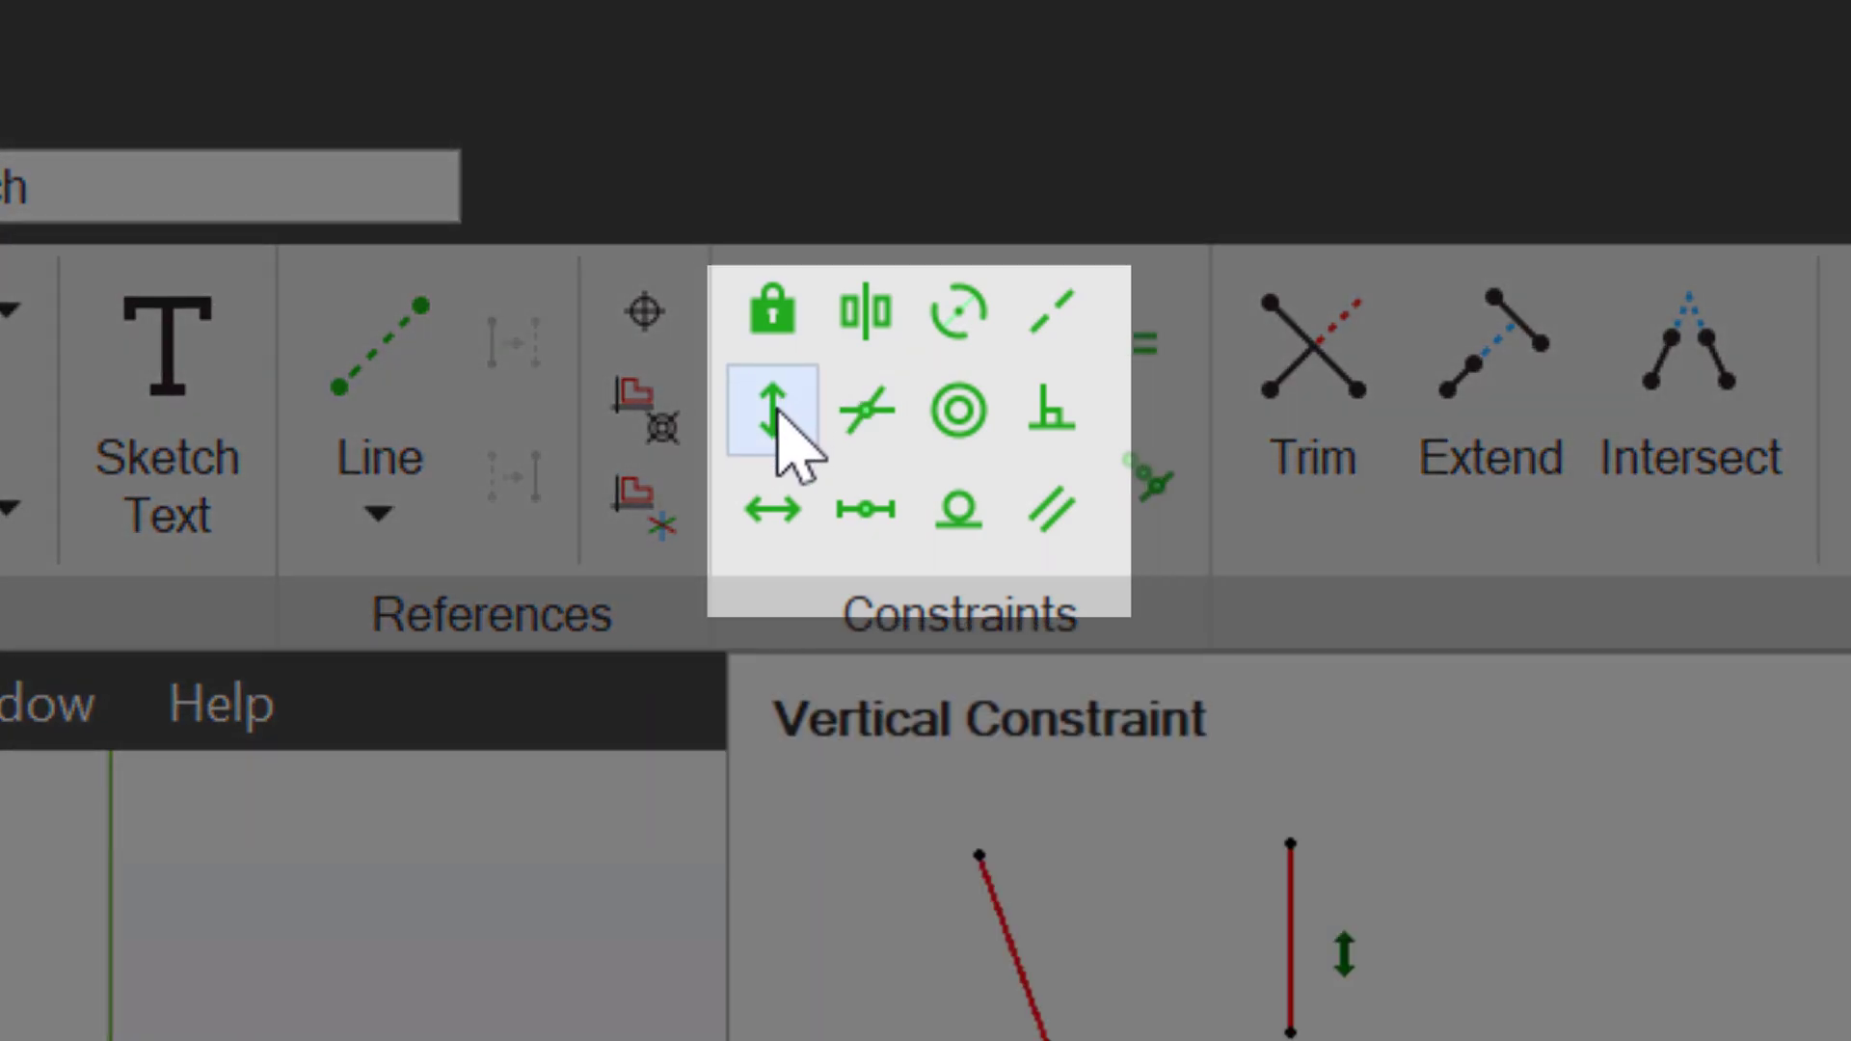
Apply a Vertical constraint to the slanted left side of the raised tab.
left_click(775, 412)
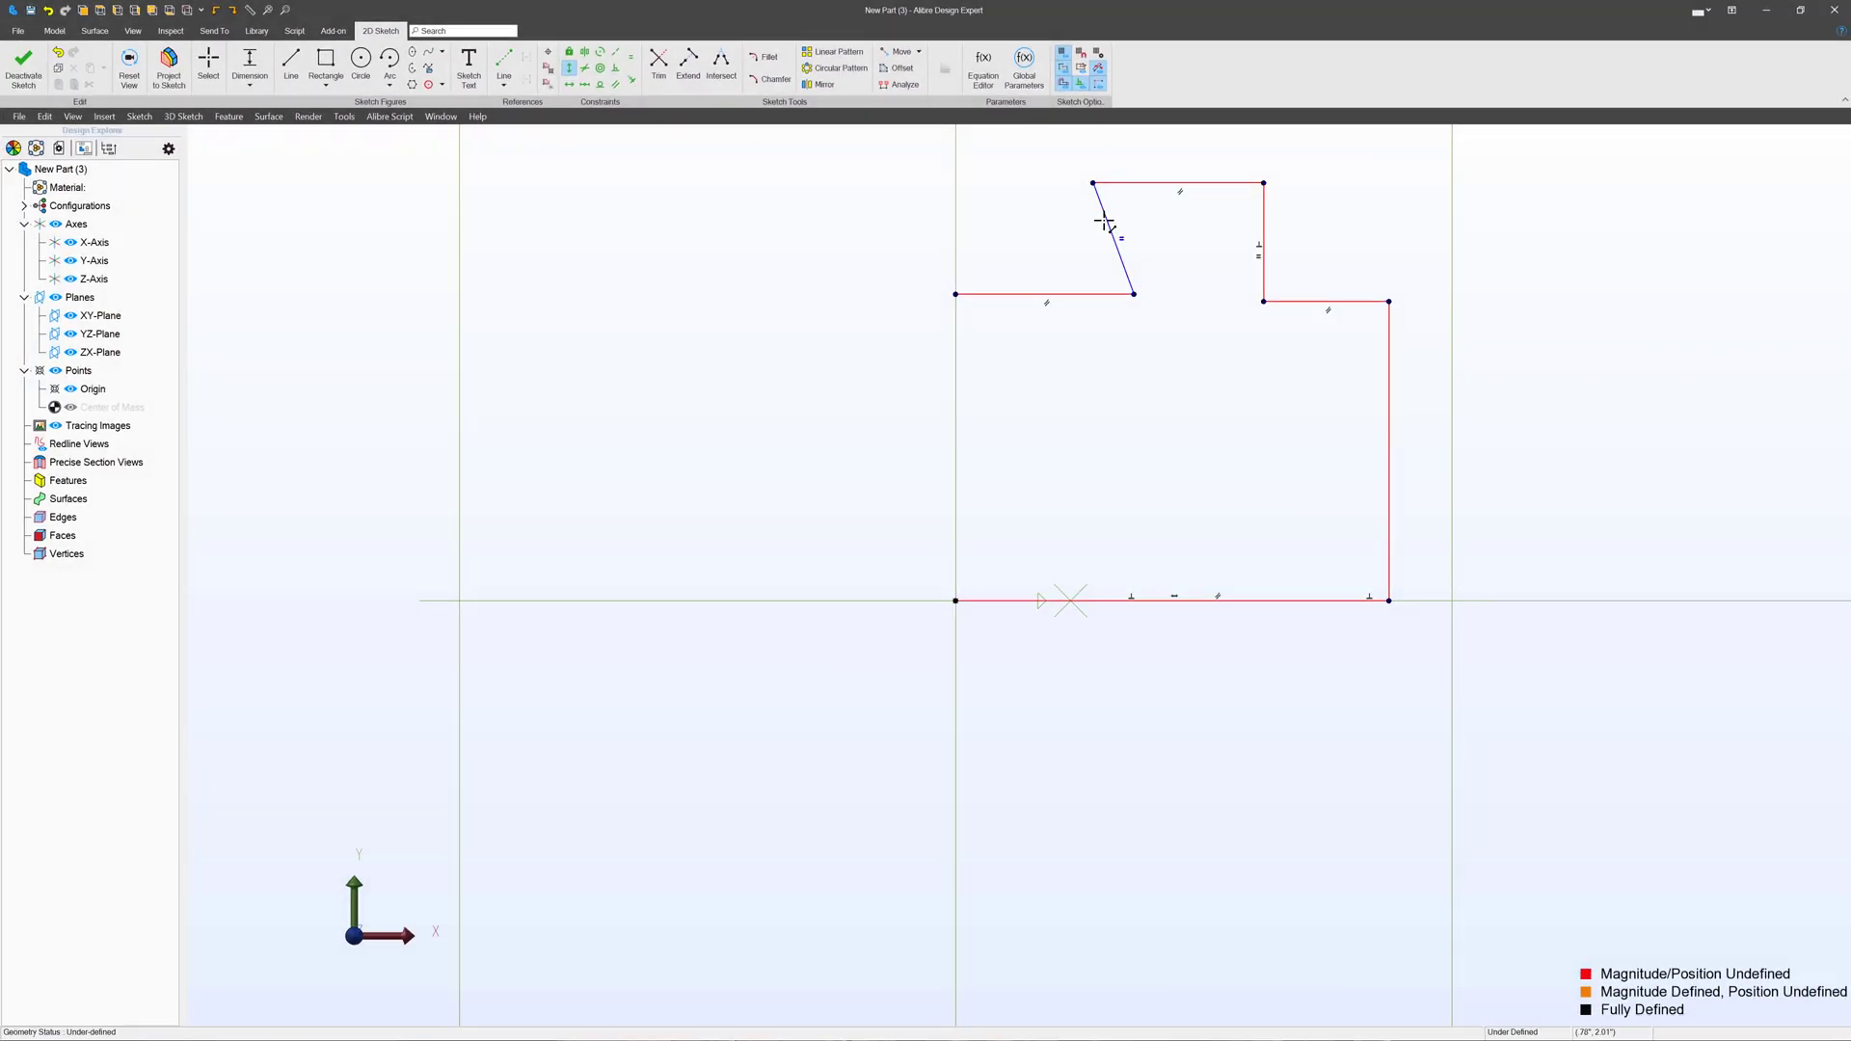
left_click(1106, 223)
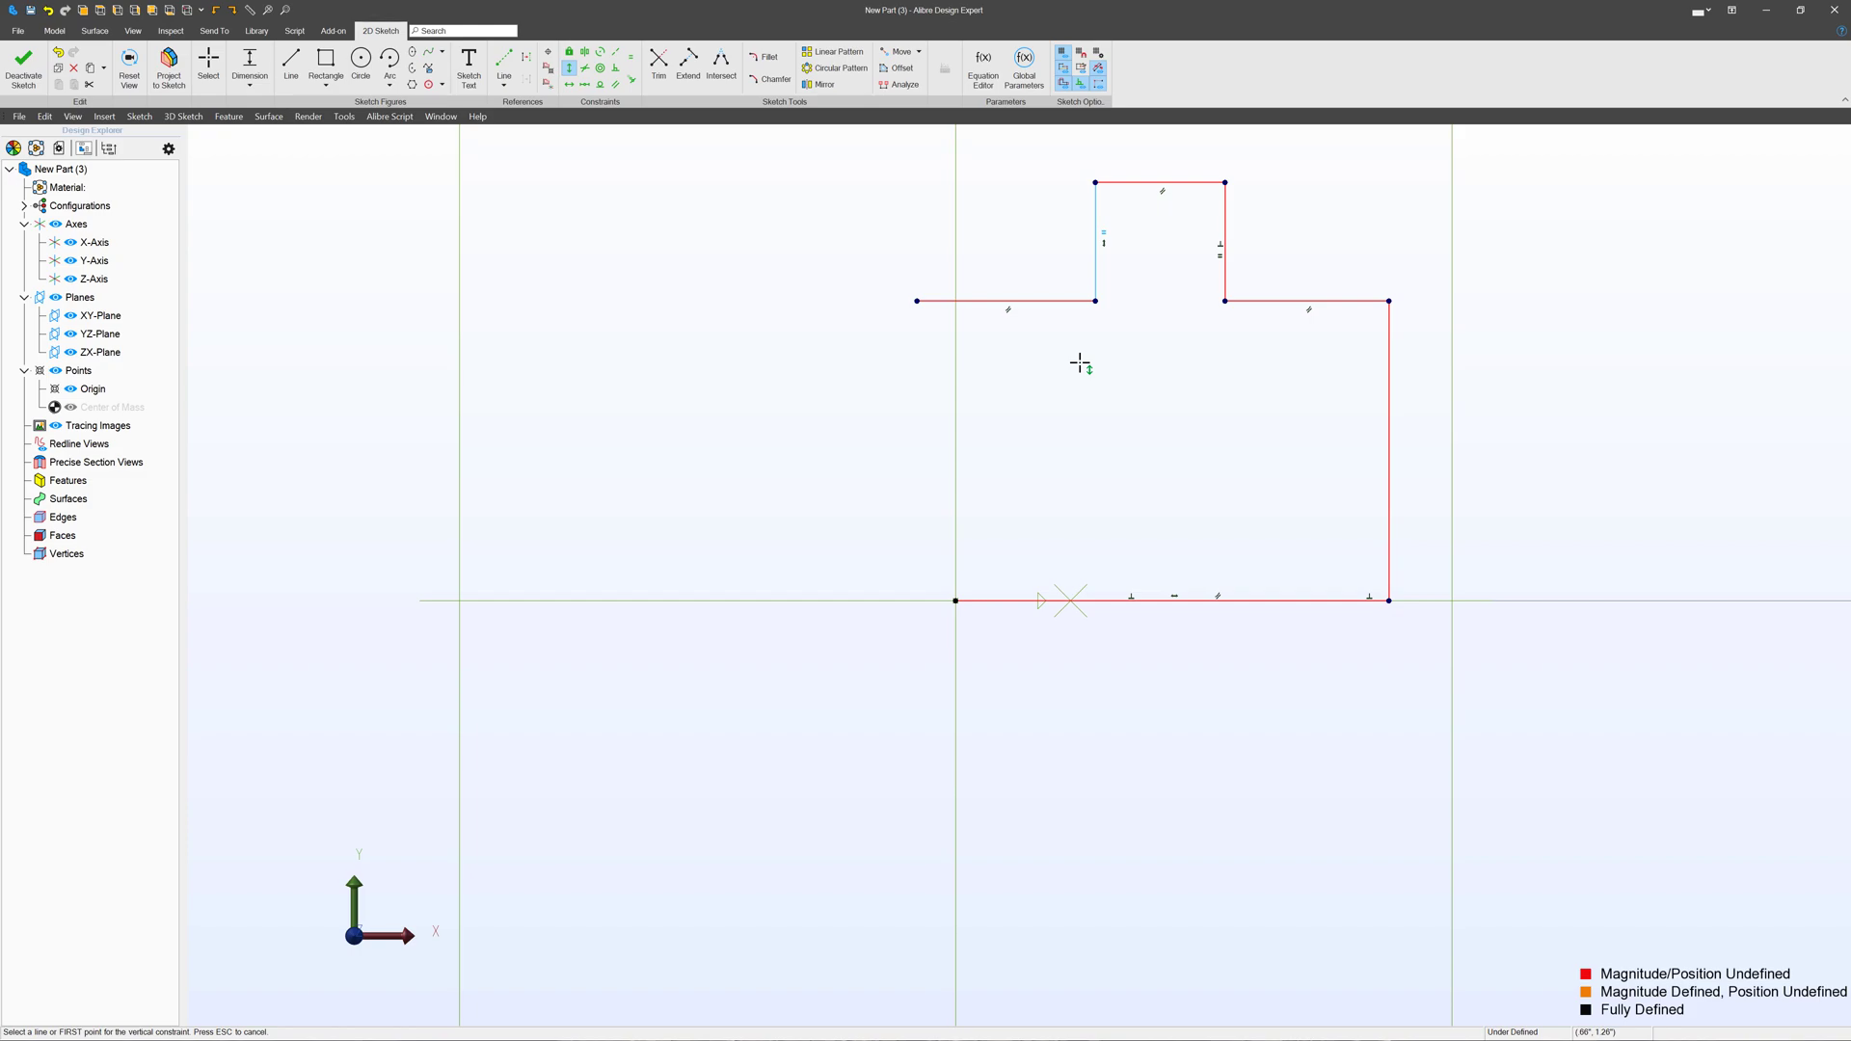
key("Escape")
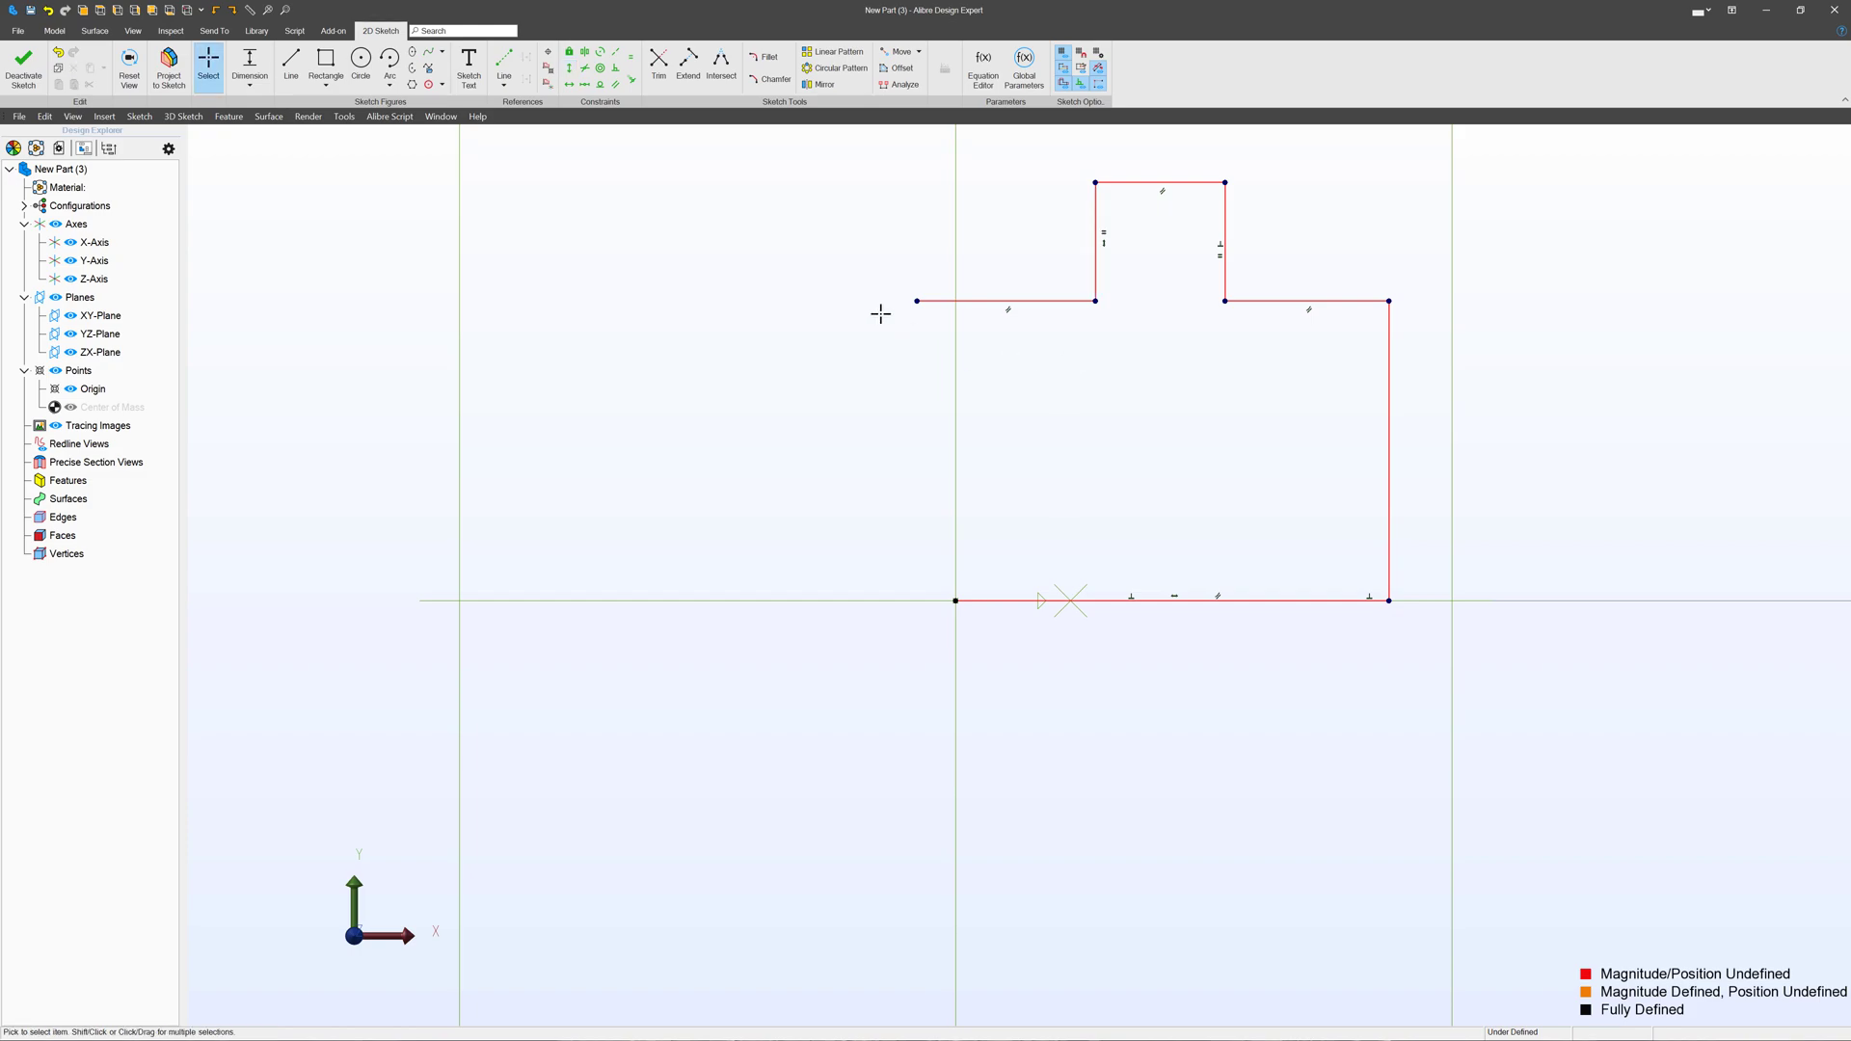
Align the open end of the left shoulder line vertically with the origin.
mouse_move(919, 300)
left_mouse_down()
mouse_move(843, 313)
mouse_move(919, 323)
left_mouse_up()
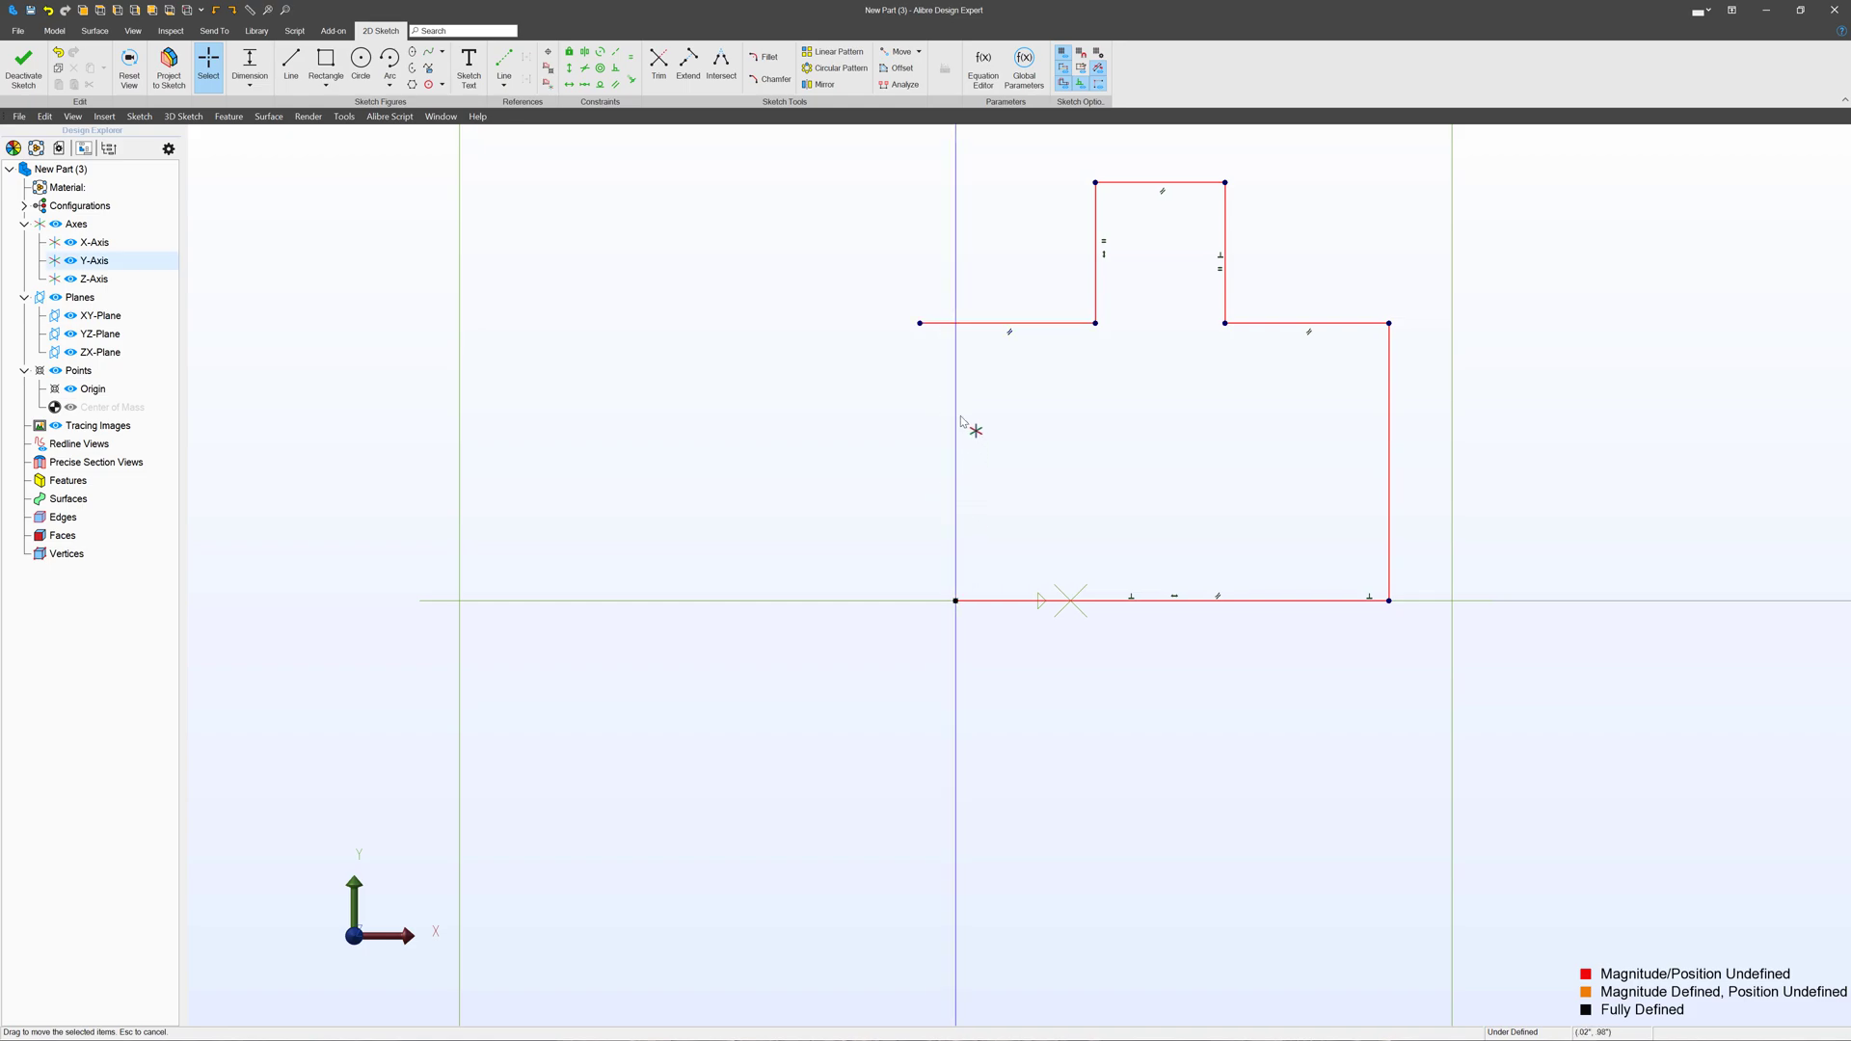
left_click(942, 358)
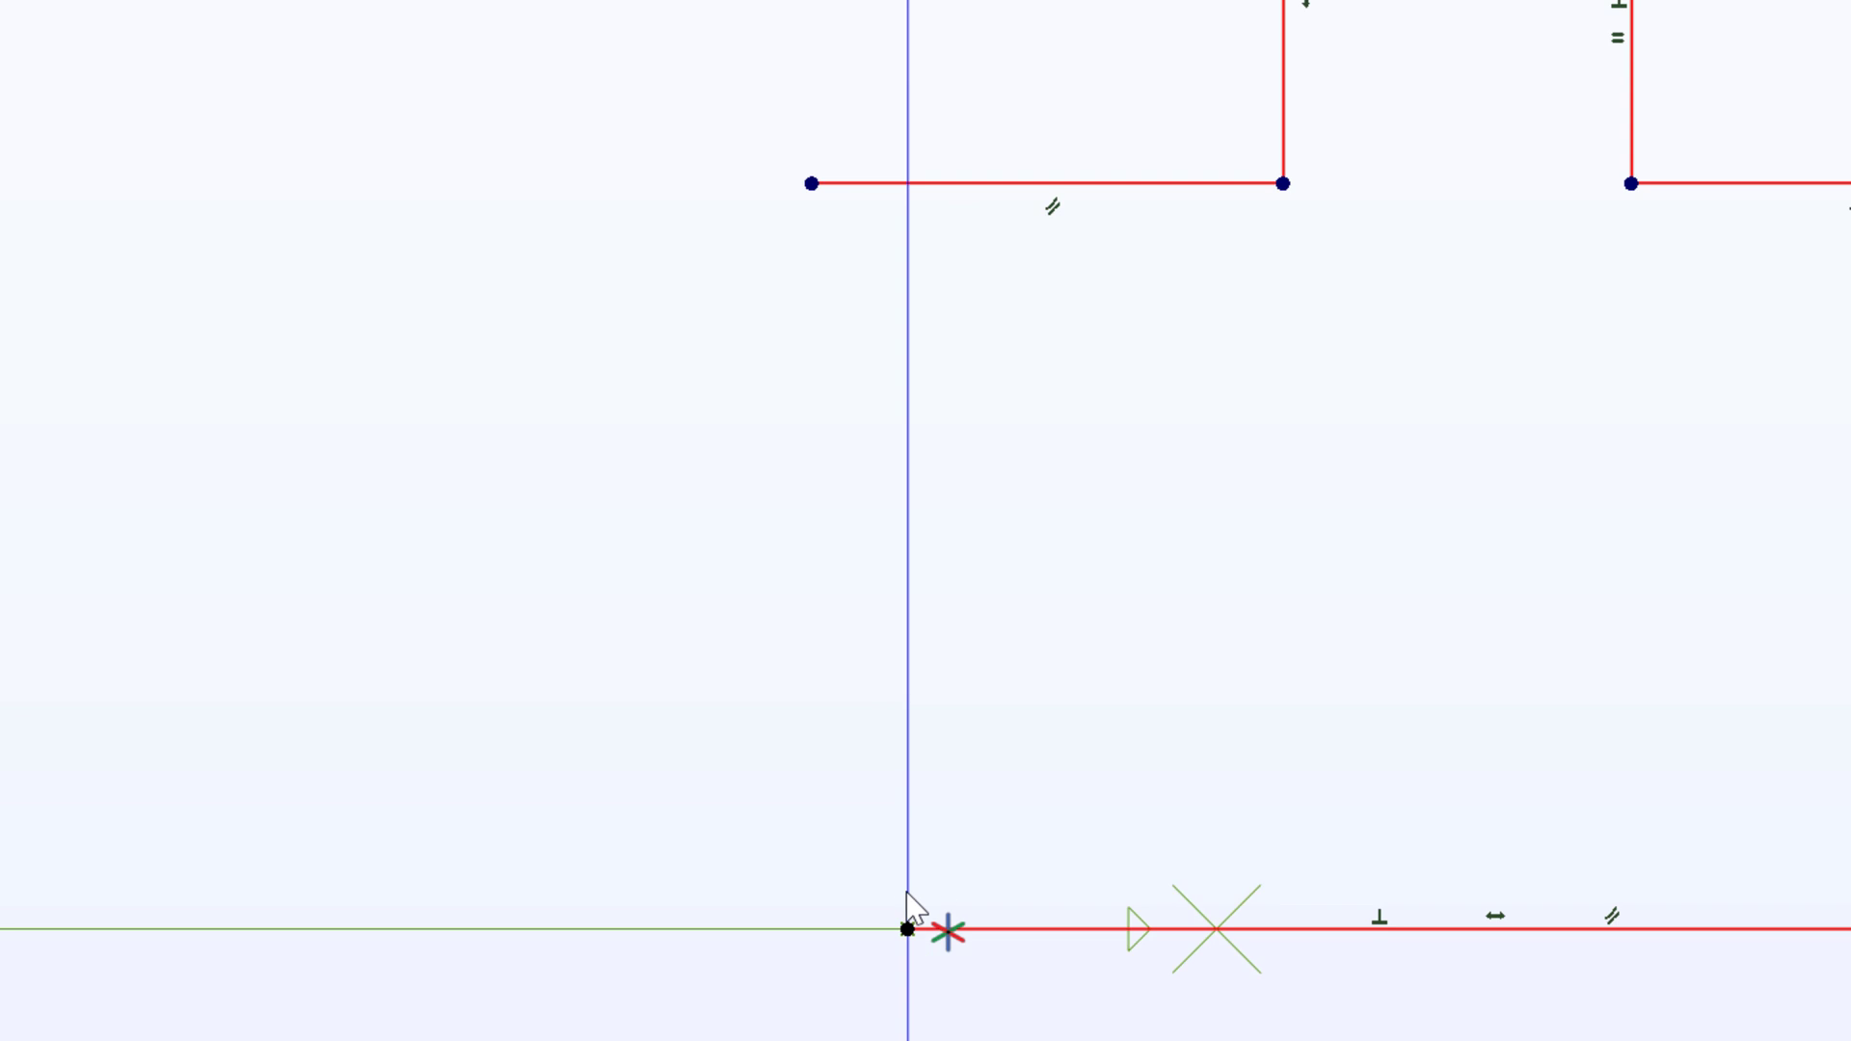
left_click(907, 928)
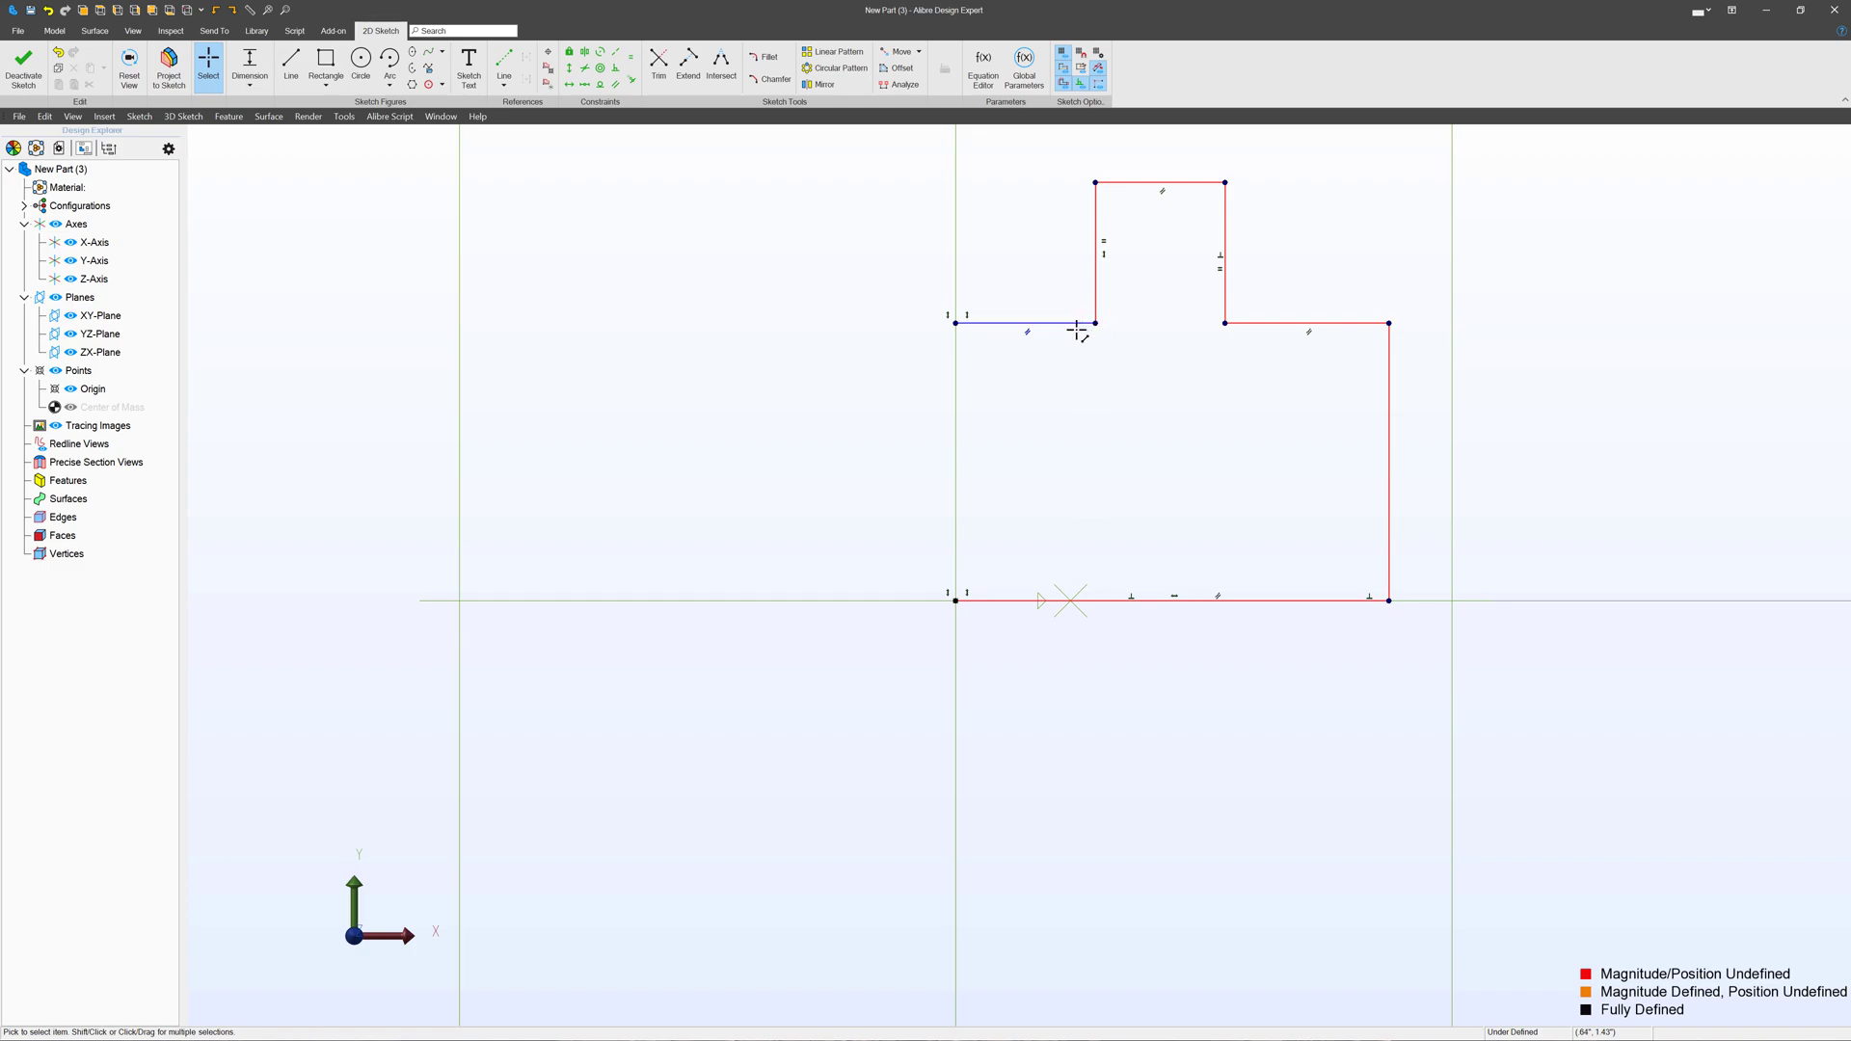
Move the shoulder edges and the tab's sides to test the constraints, raising the shoulders and widening the tab.
left_click_drag(1076, 331, 1058, 248)
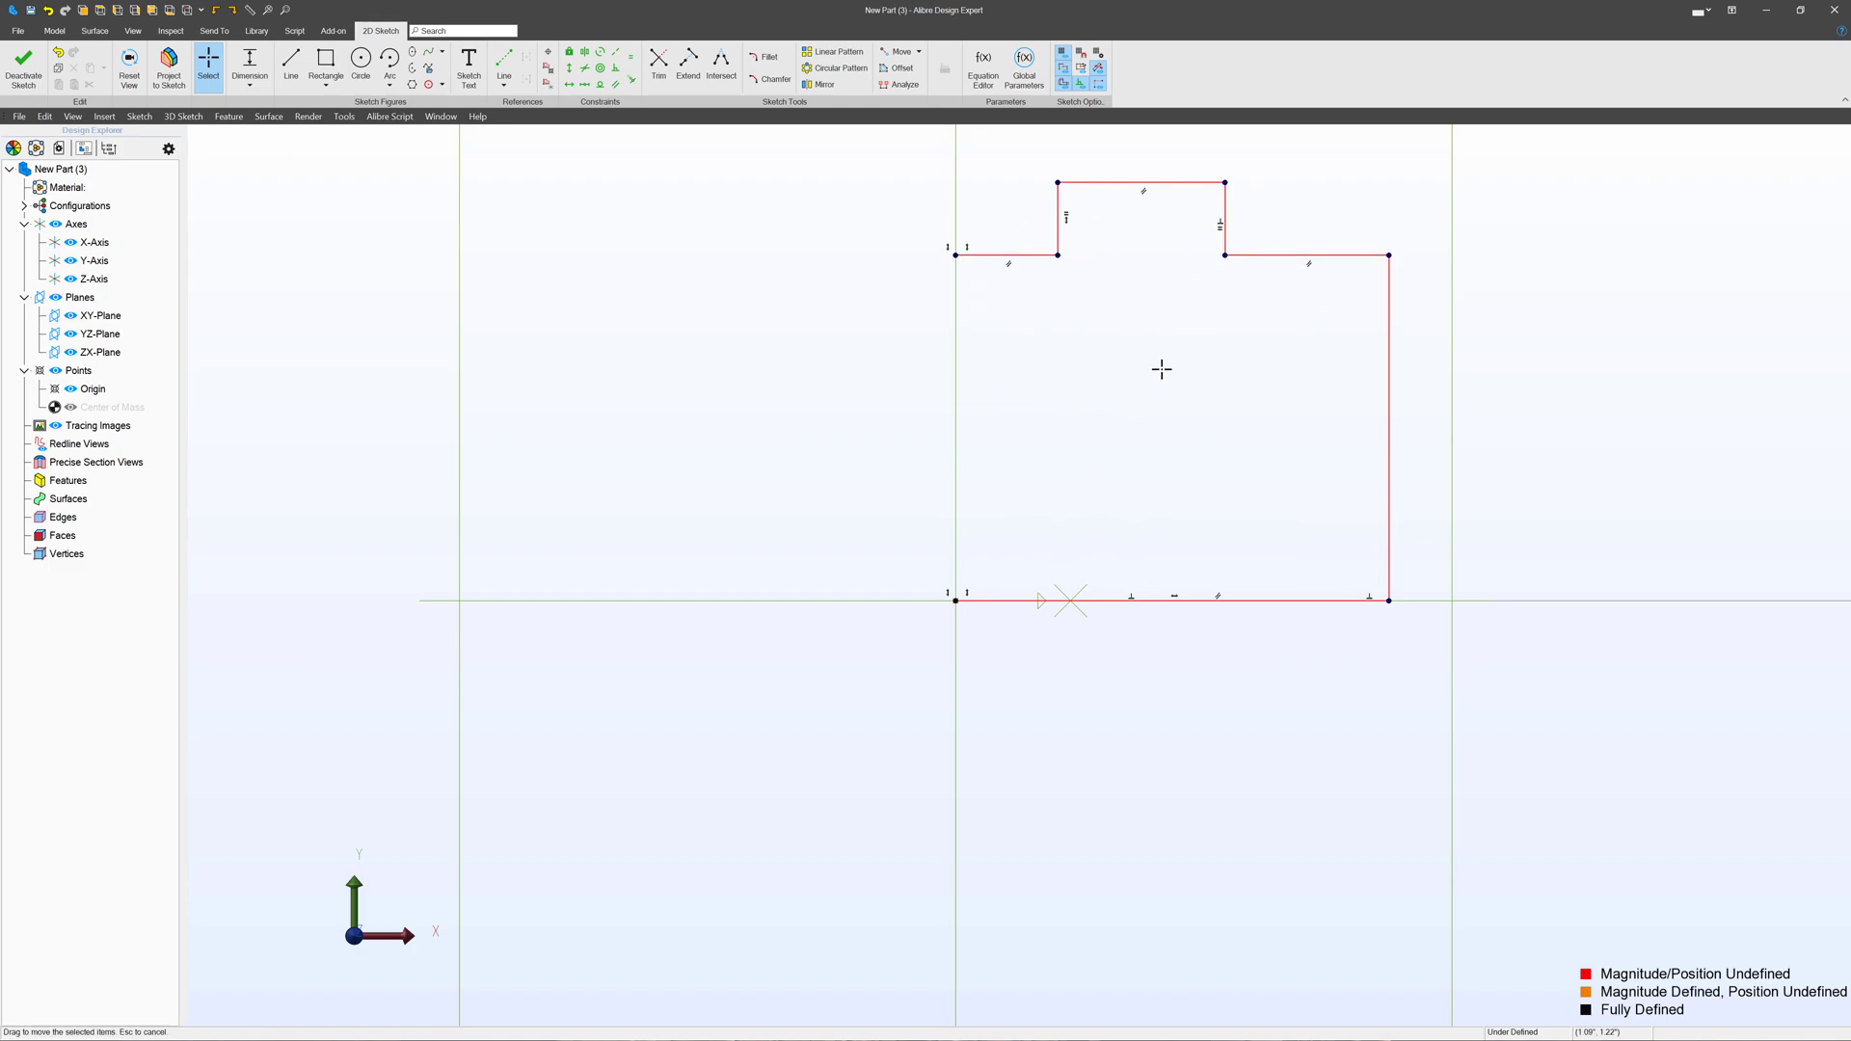
left_click(1225, 208)
left_click(1057, 202)
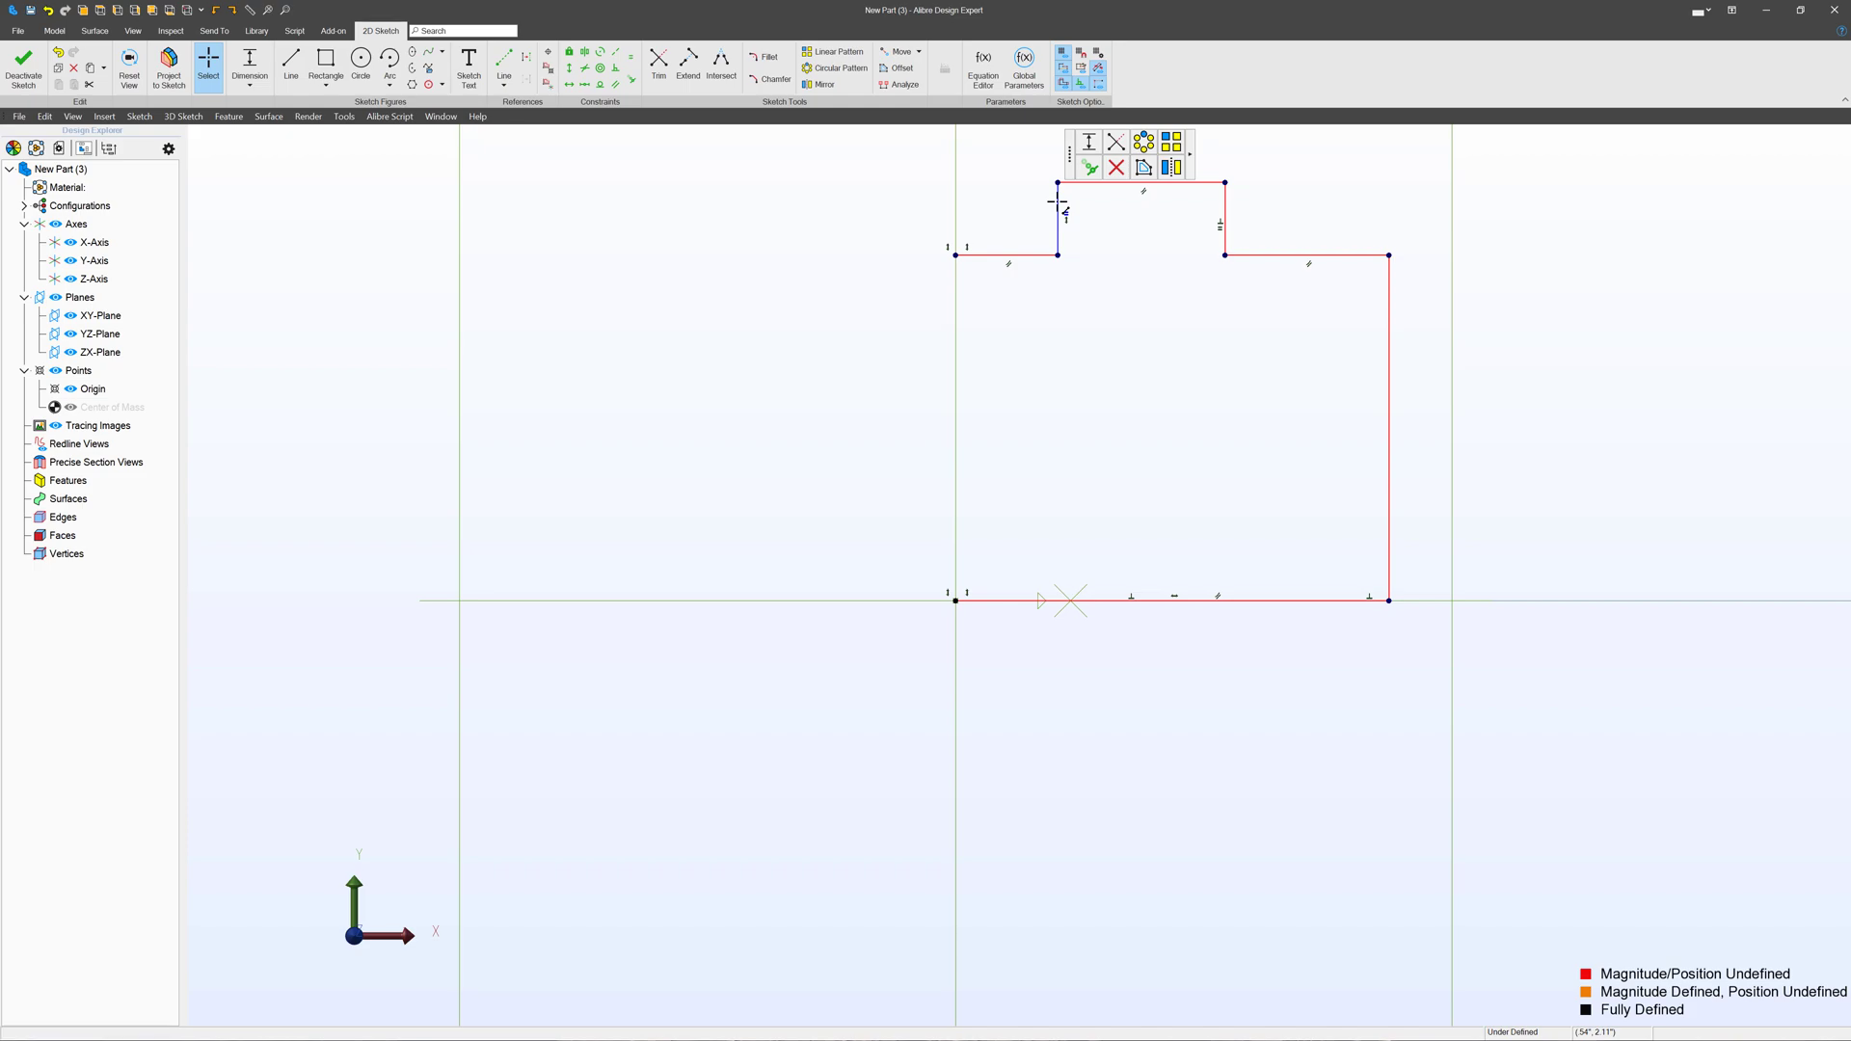
left_click_drag(1224, 255, 1256, 256)
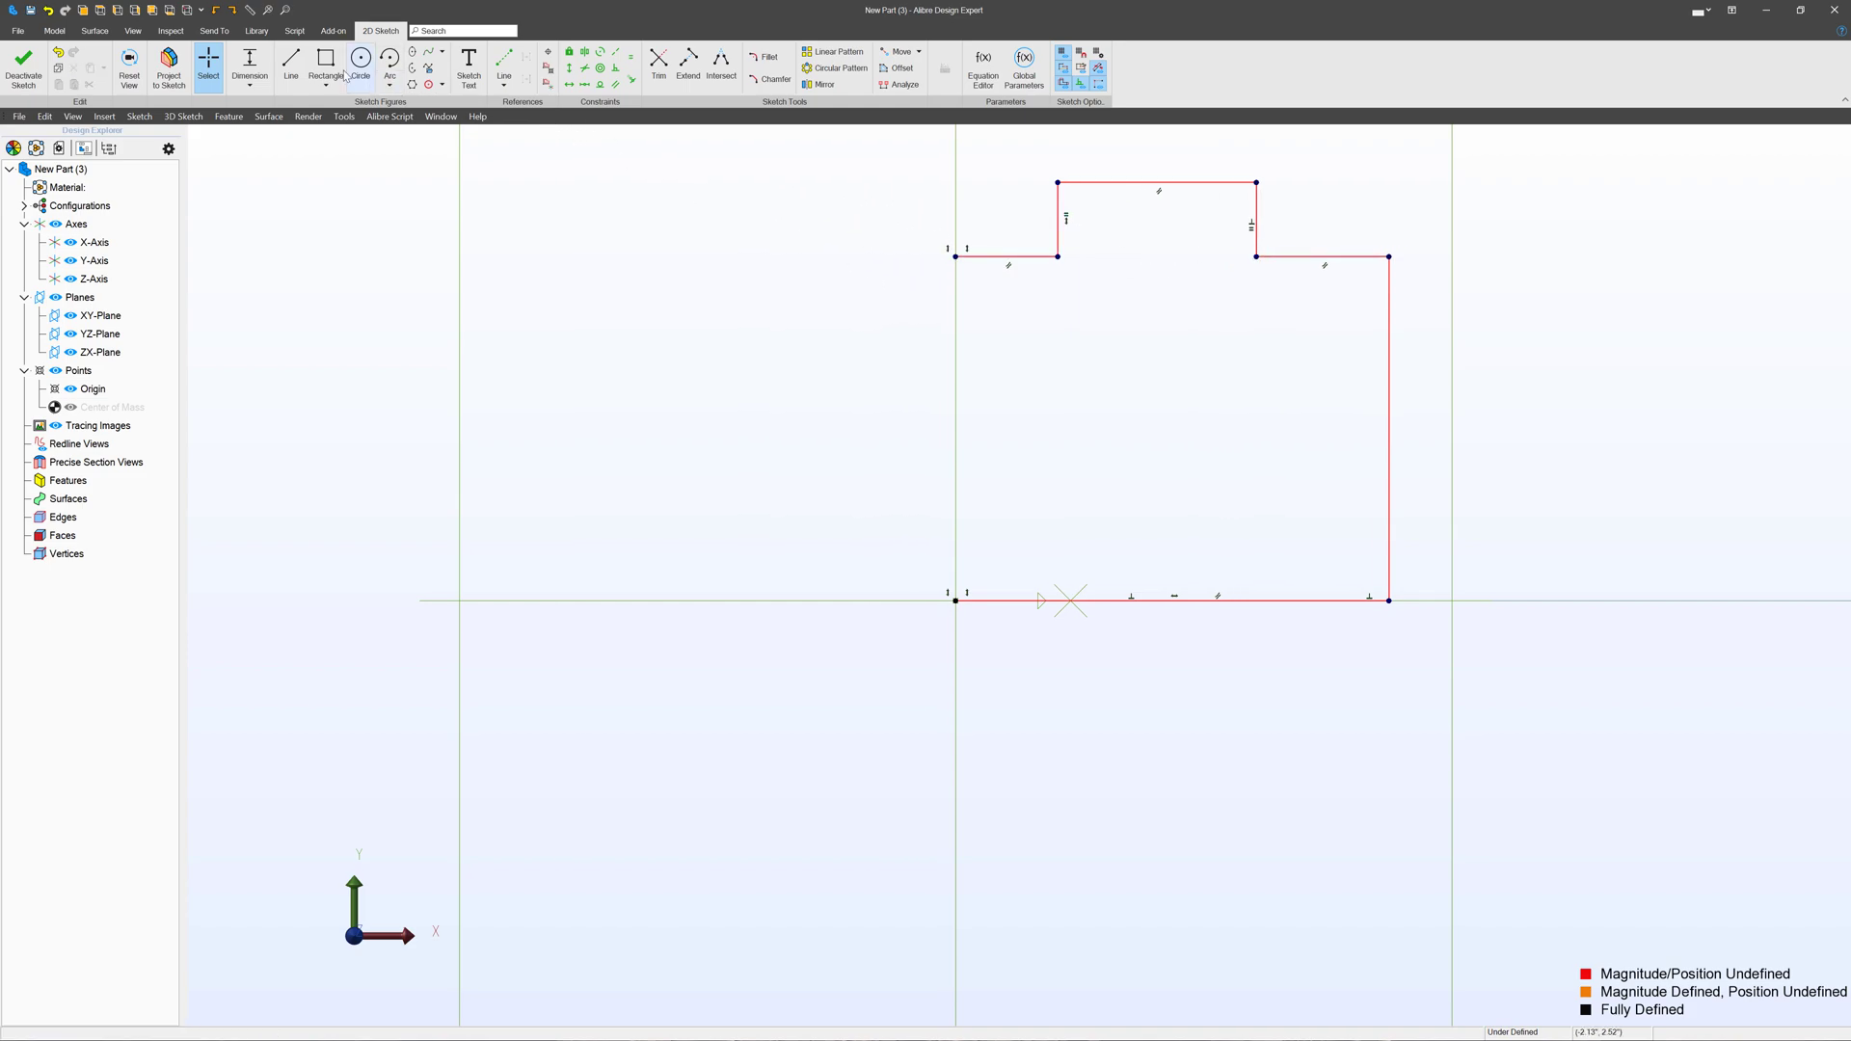
Extend the profile past the Y-axis with a horizontal line, a side about 0.39" up and a horizontal top line, then shift their corner slightly.
left_click(290, 68)
left_click(956, 256)
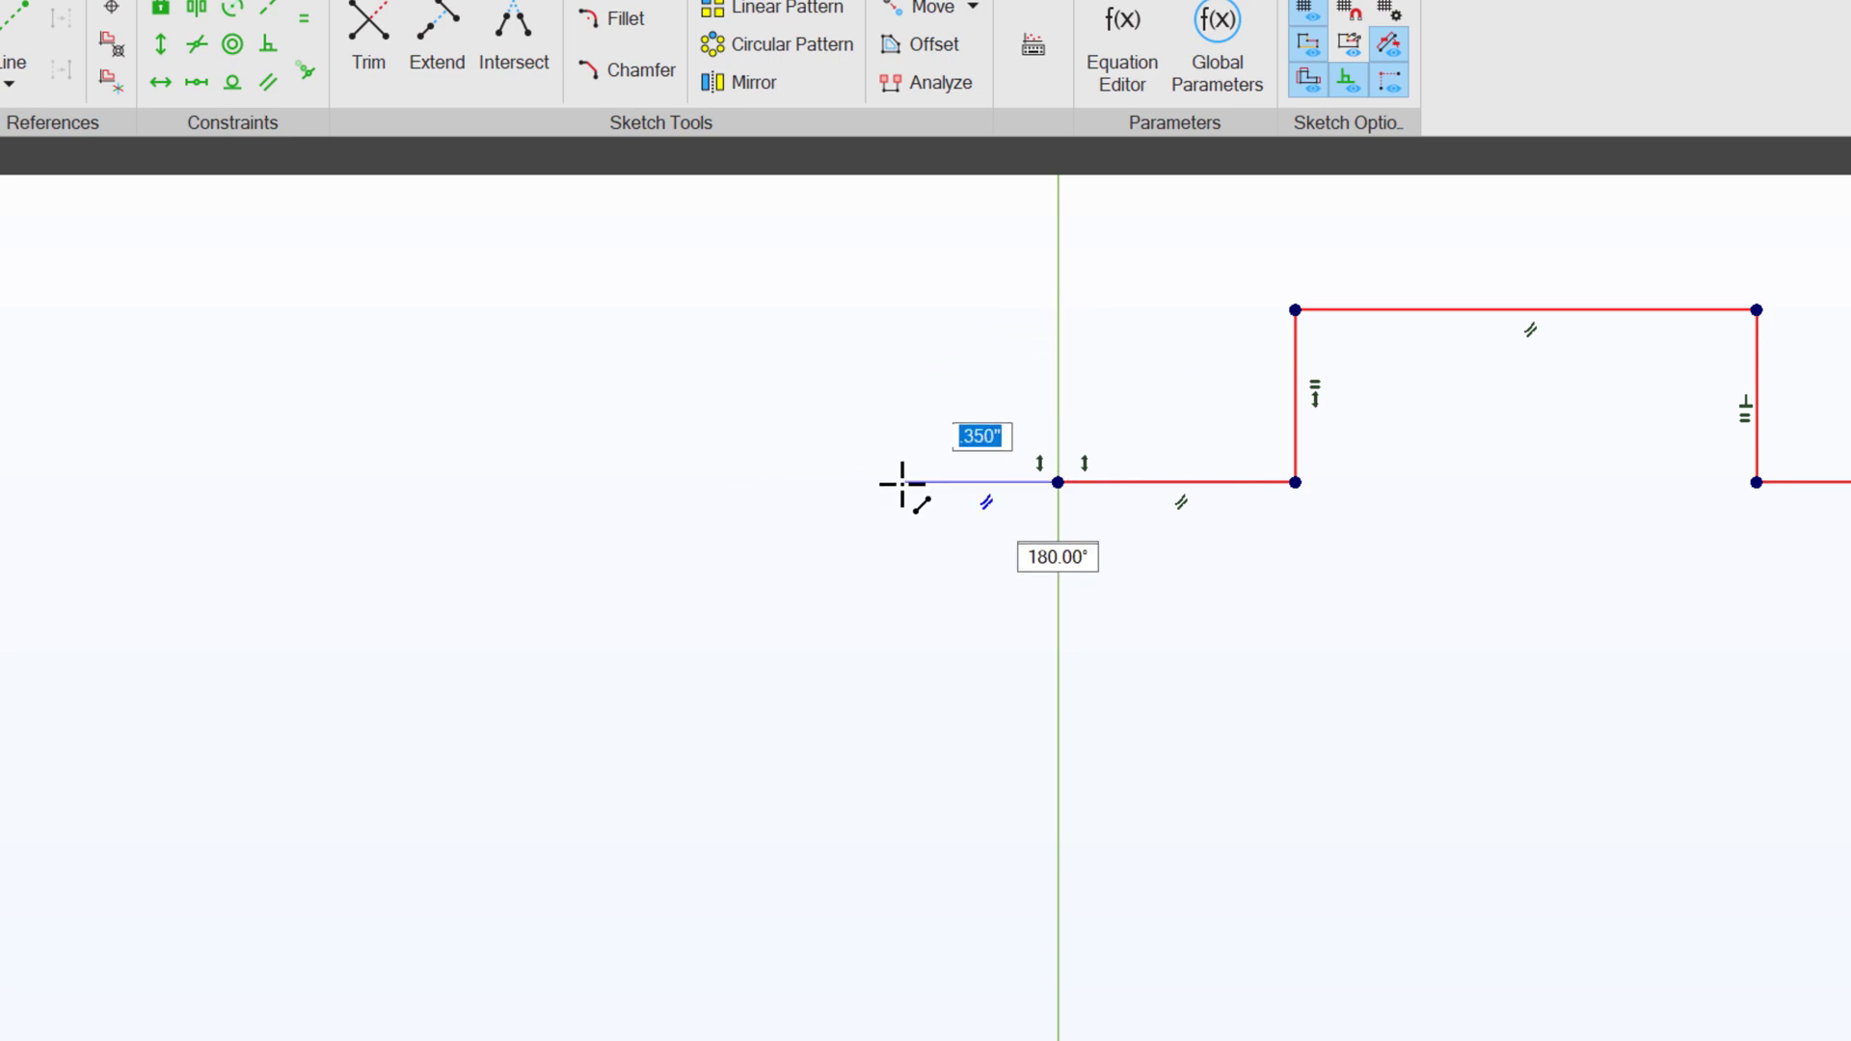
left_click(847, 482)
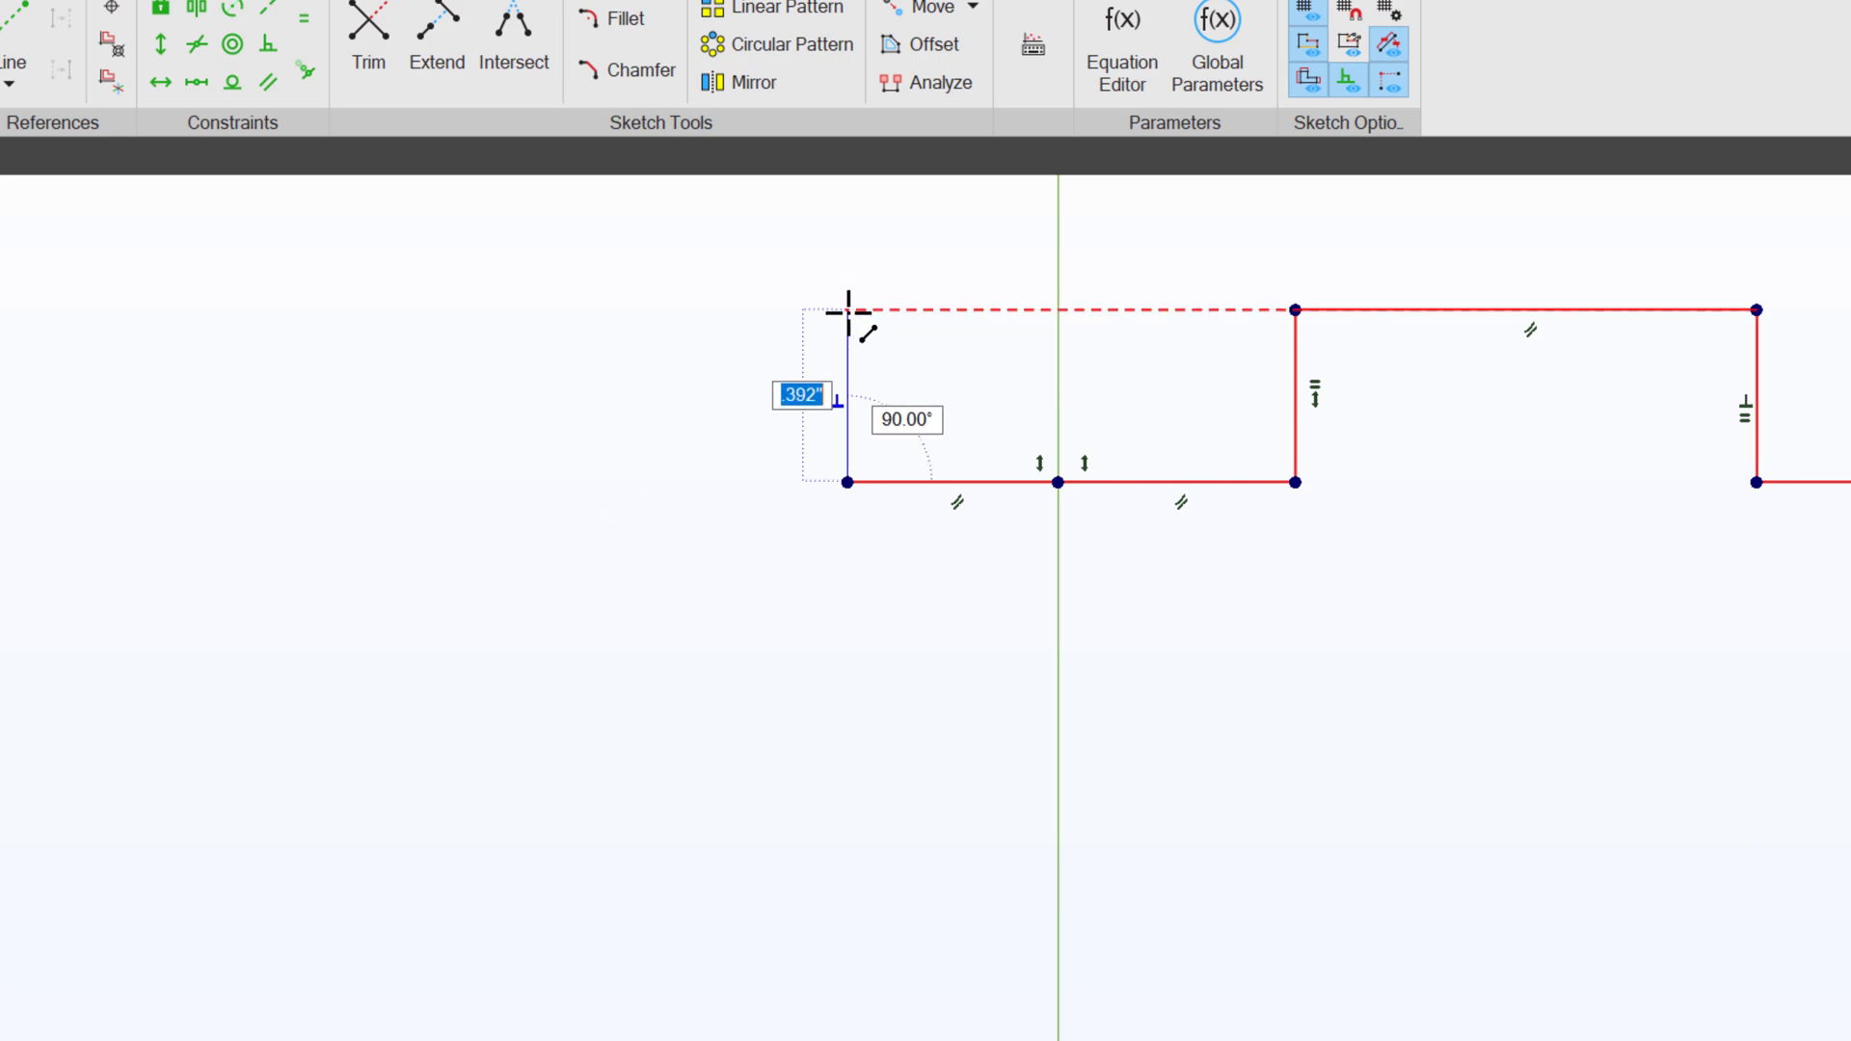
left_click(848, 310)
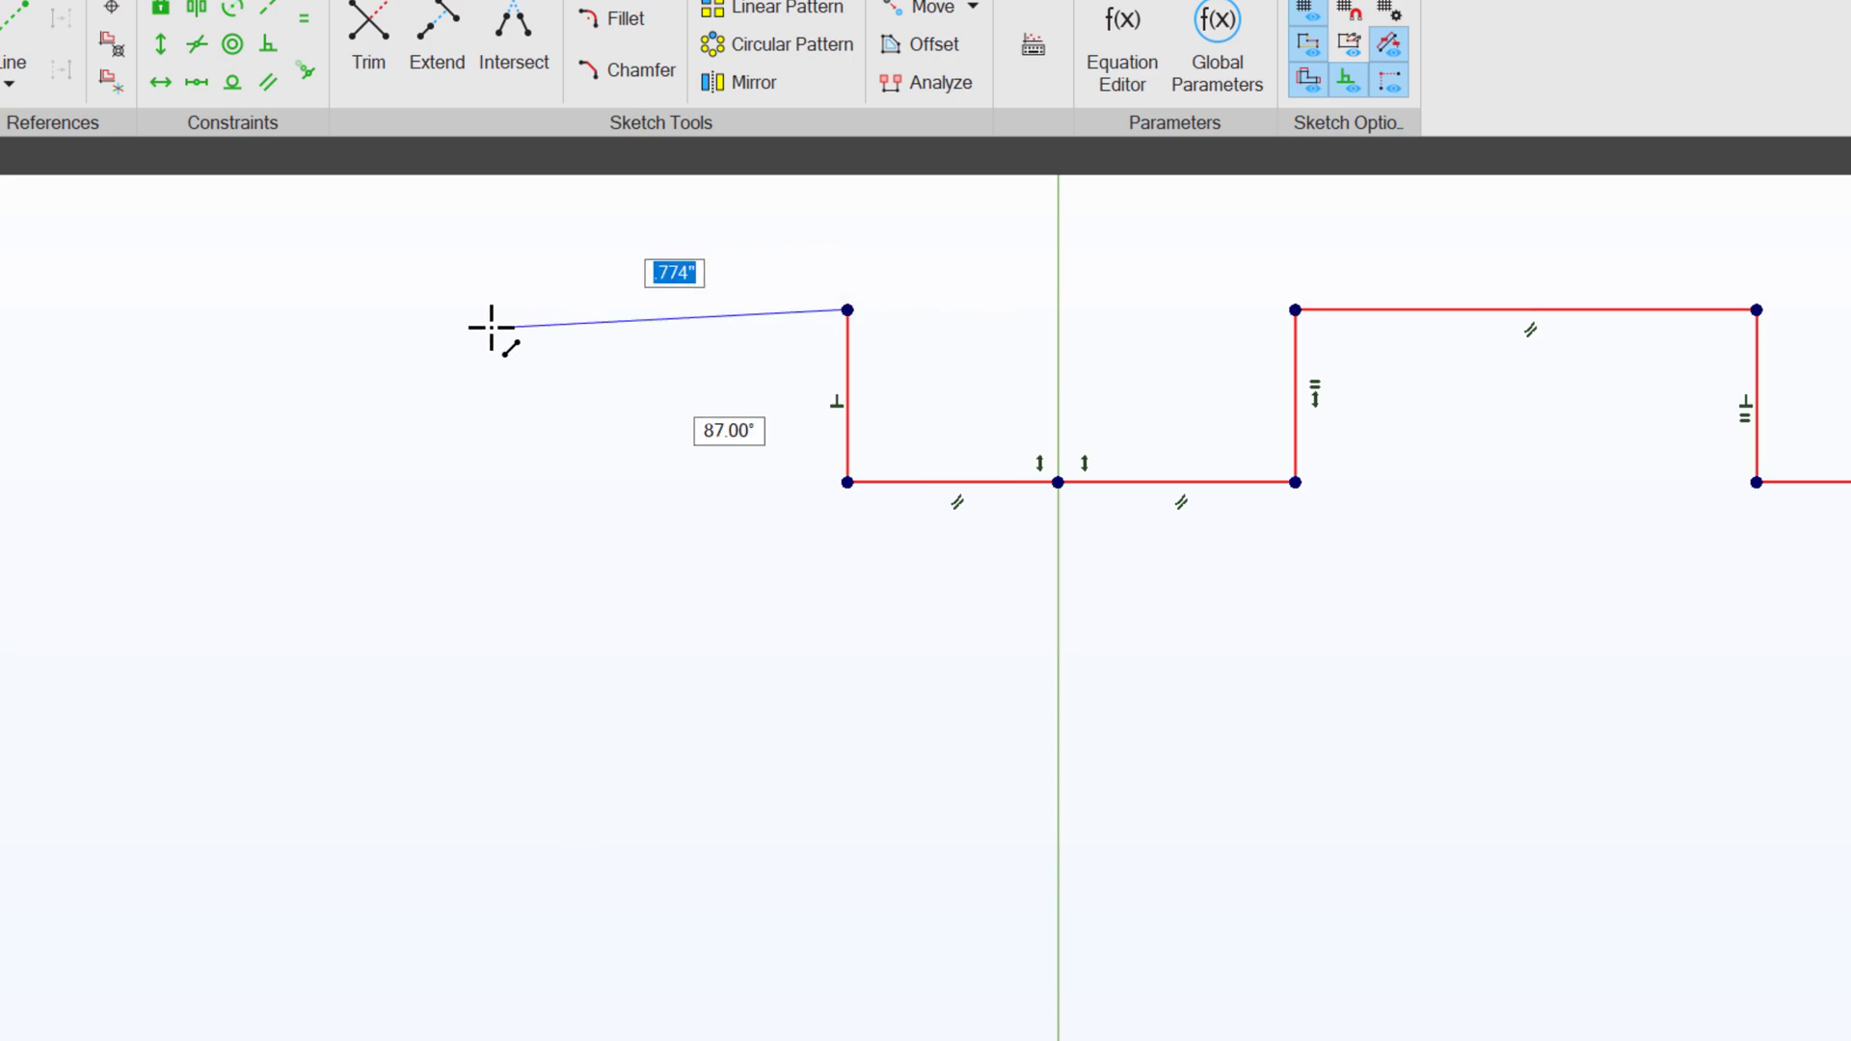
left_click(461, 310)
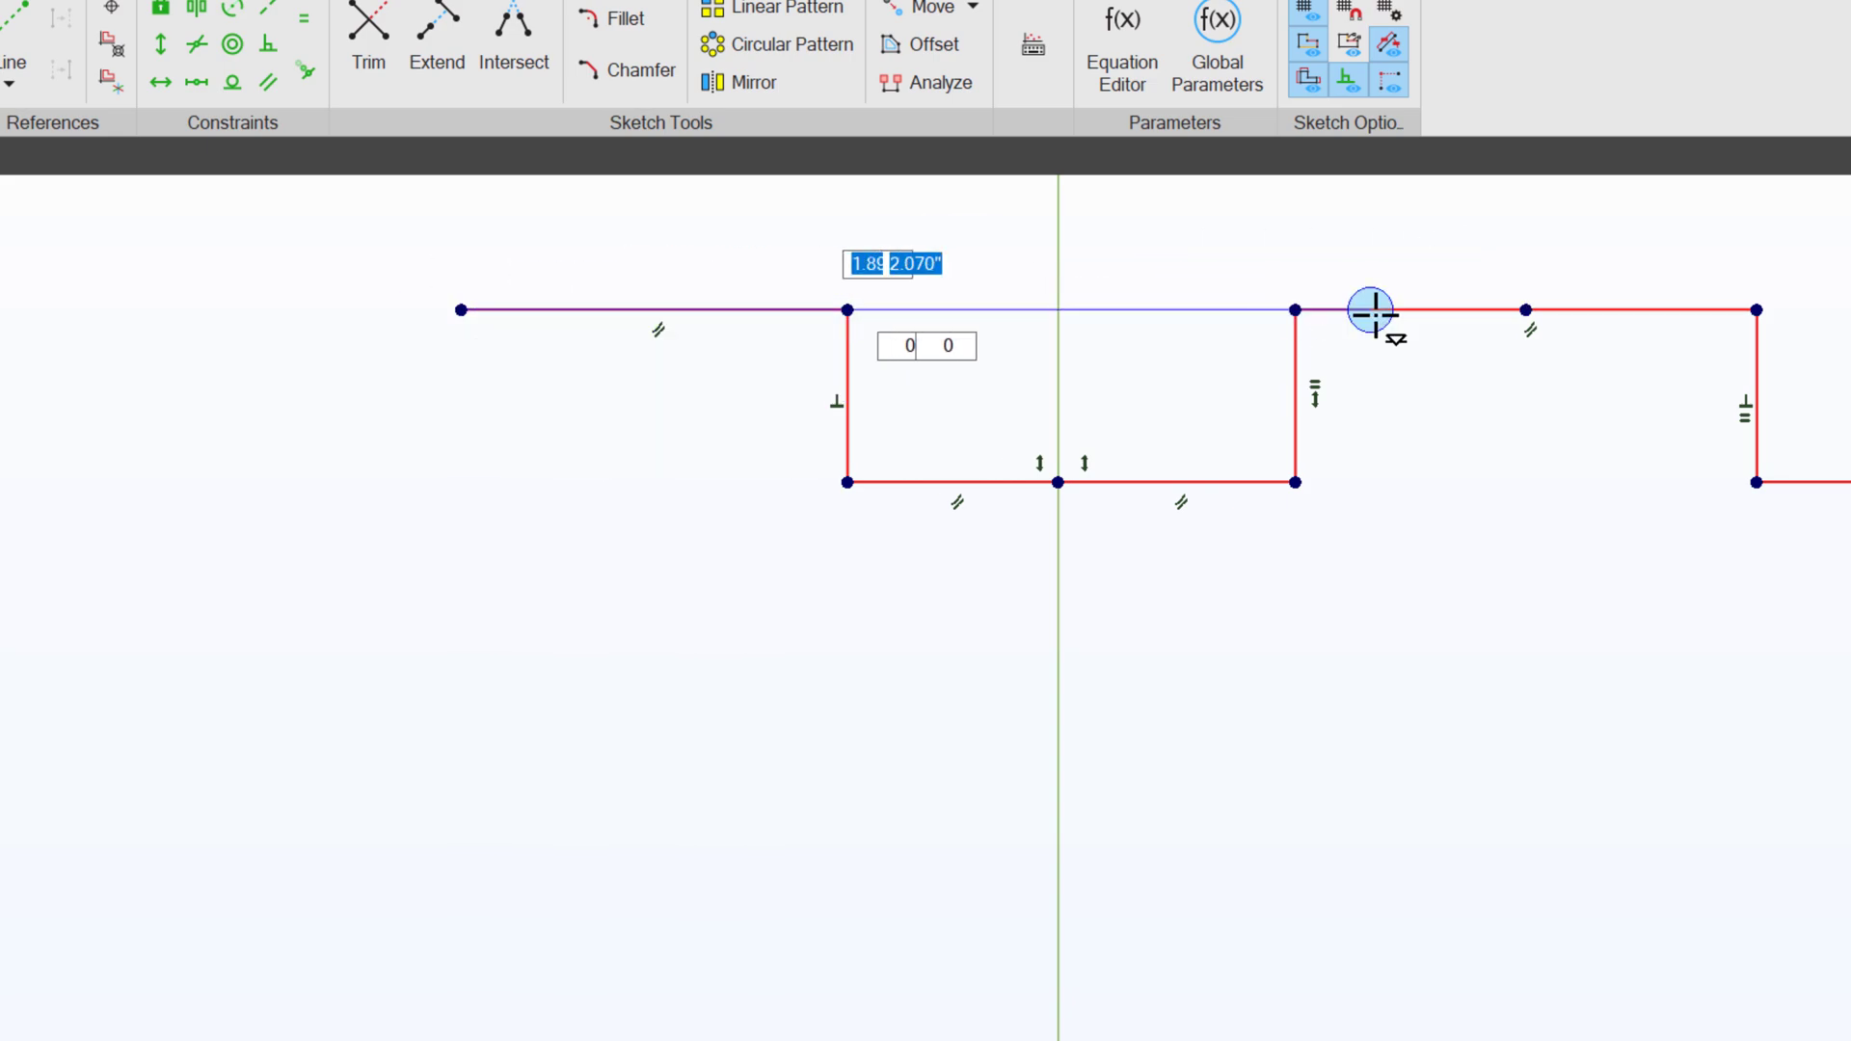
key("Escape")
mouse_move(860, 310)
left_mouse_down()
mouse_move(847, 183)
mouse_move(855, 348)
mouse_move(869, 298)
mouse_move(844, 331)
mouse_move(876, 295)
mouse_move(874, 318)
left_mouse_up()
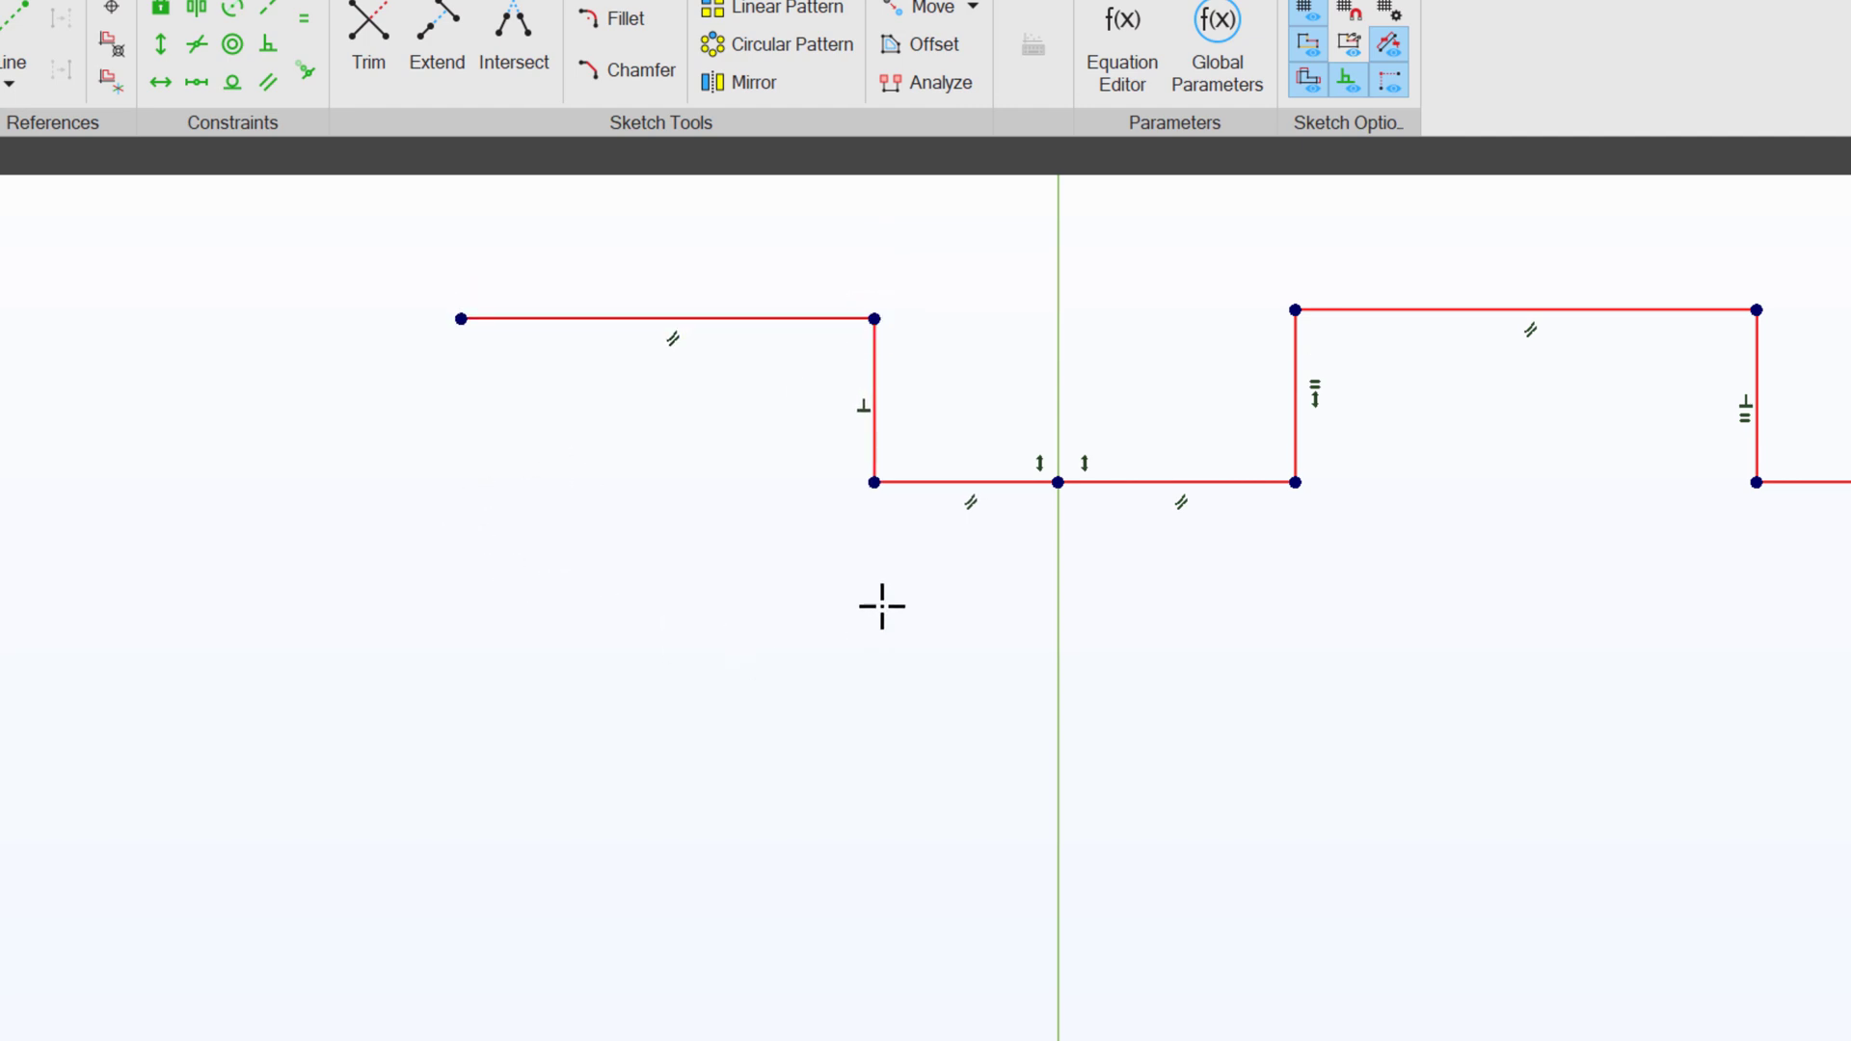
Make the two horizontal segments on either side of the Y-axis equal in length, and move their outer corner to test it.
left_click(942, 485)
left_click(1012, 569)
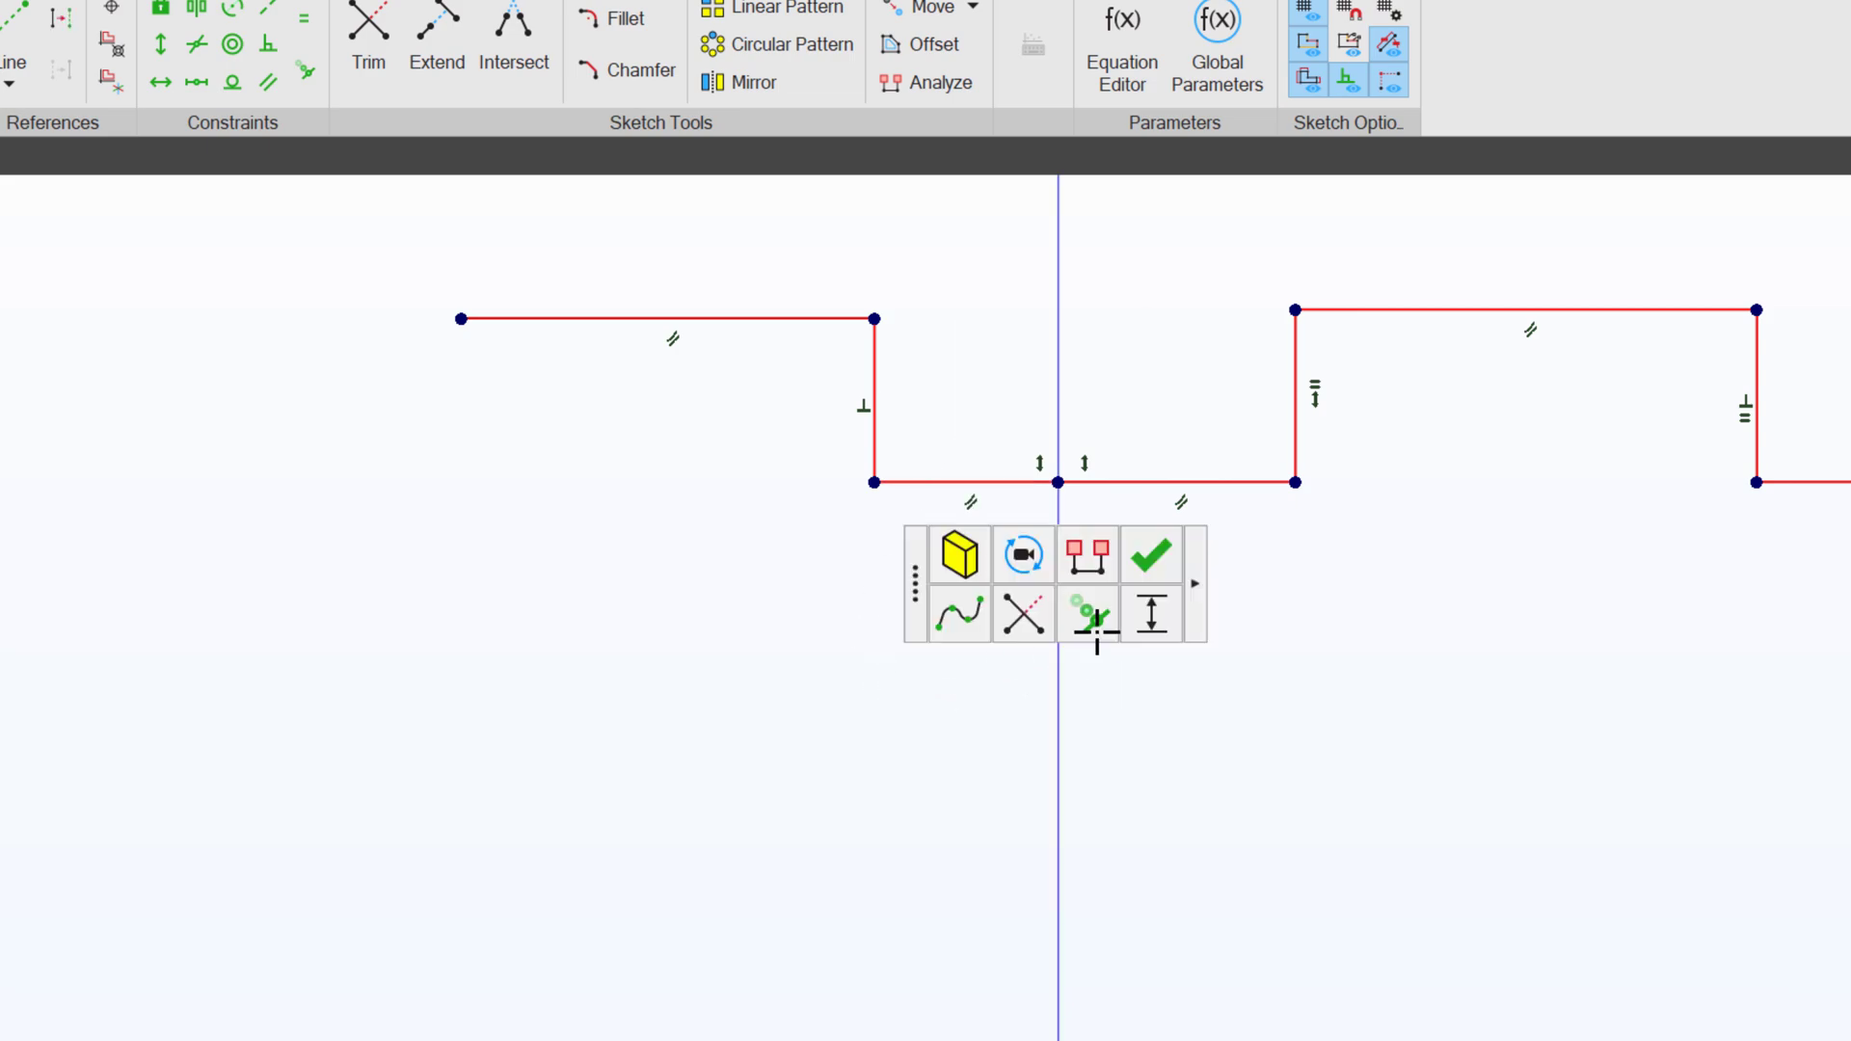
left_click(1303, 719)
left_click(411, 47)
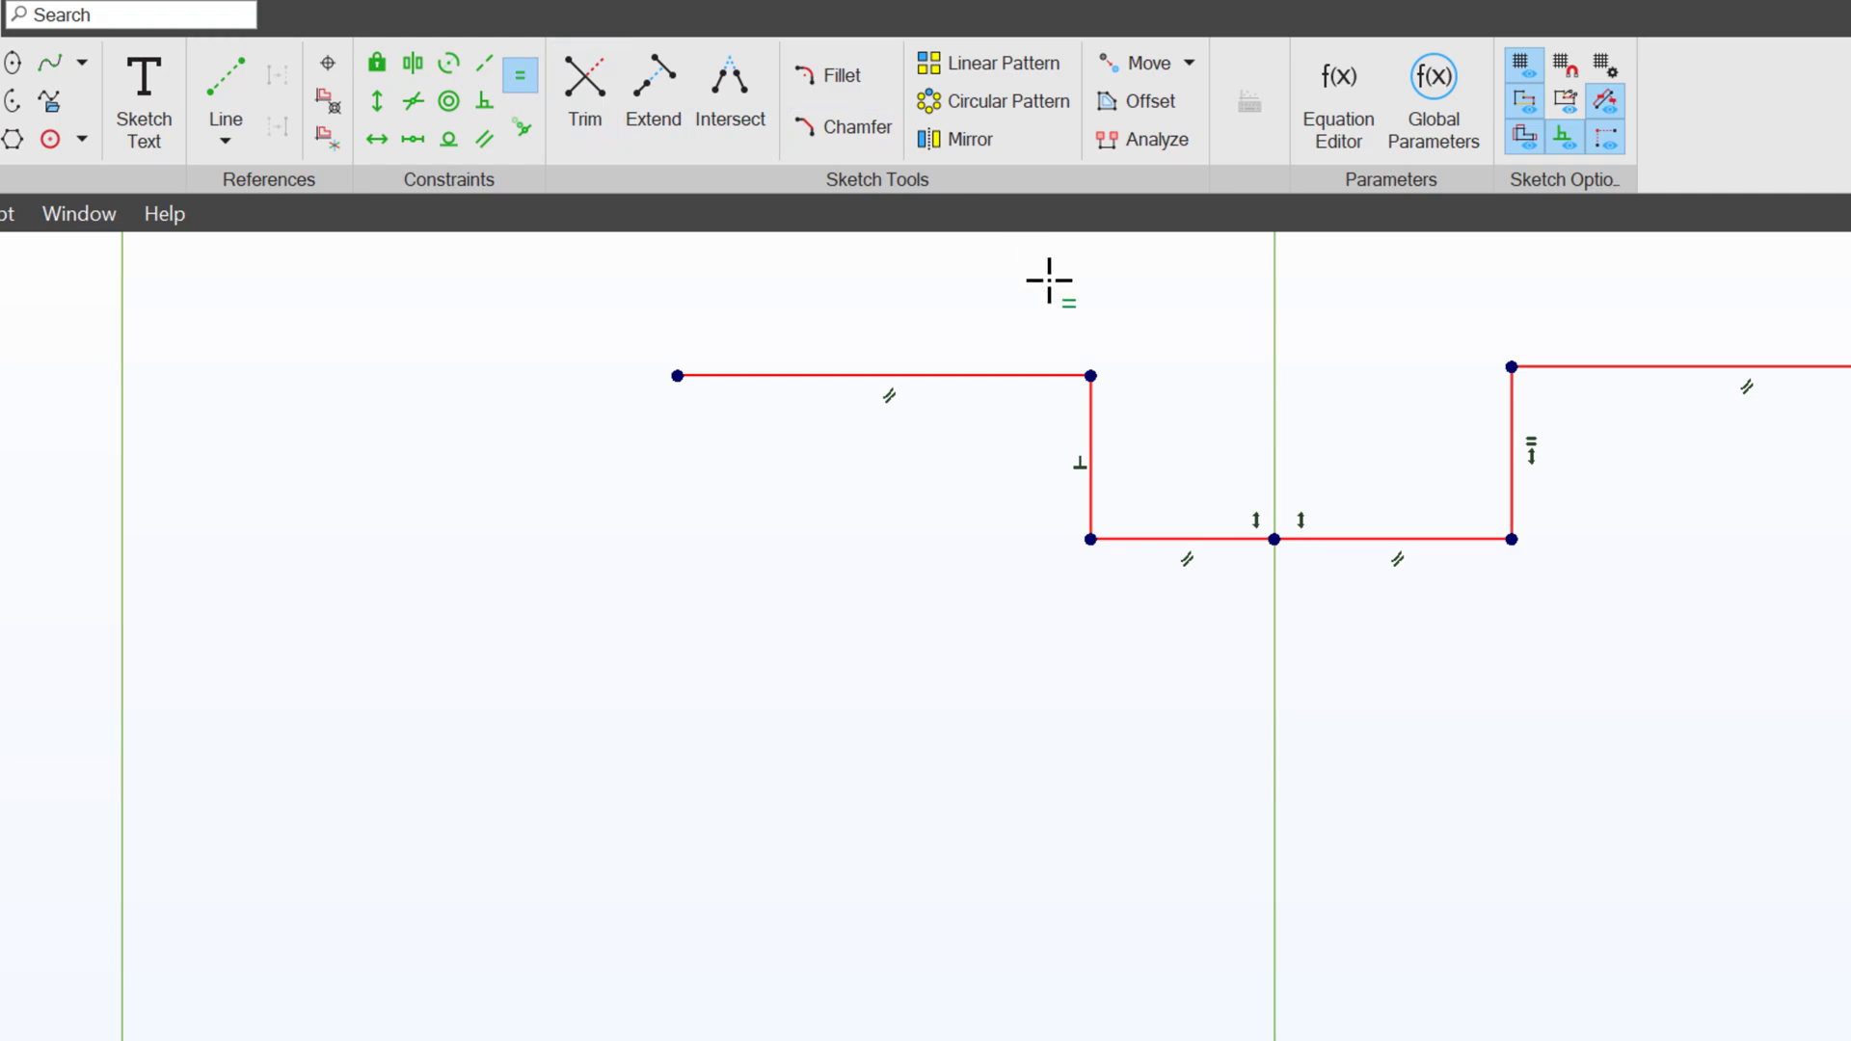
left_click(1146, 537)
left_click(1438, 537)
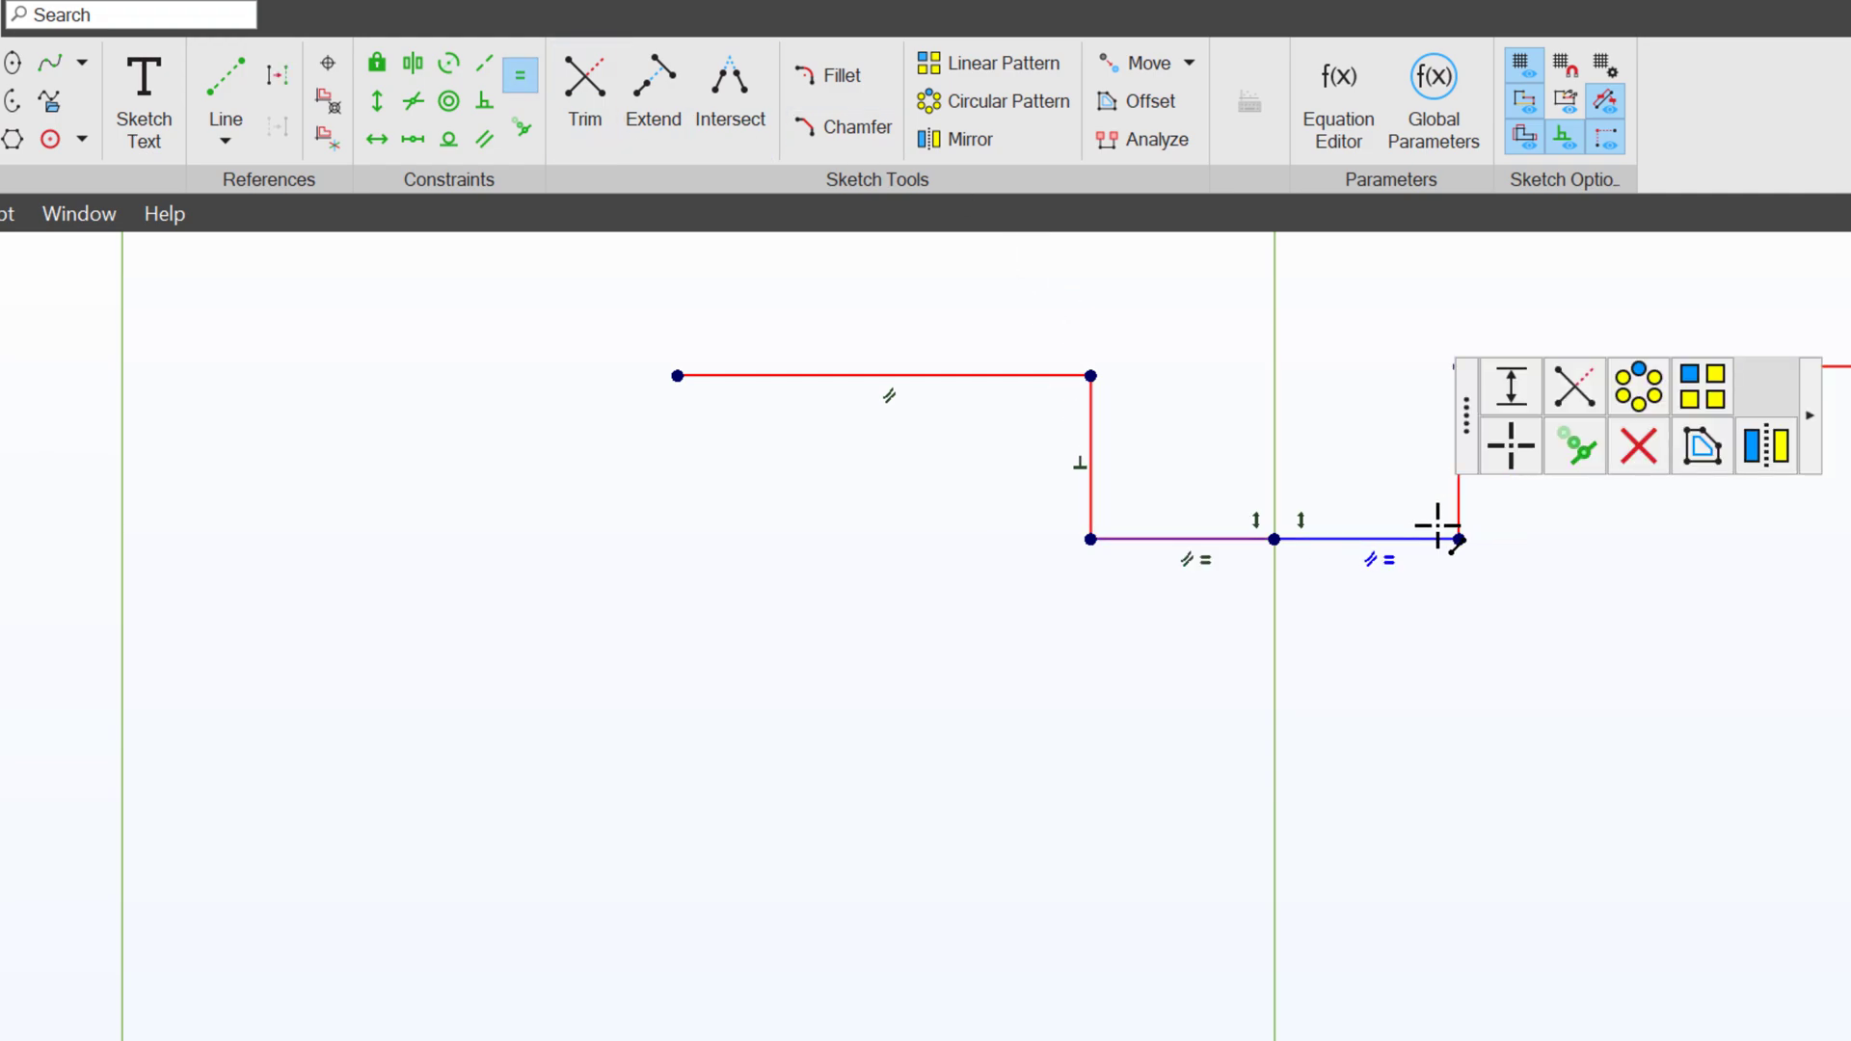
key("Escape")
mouse_move(1090, 539)
left_mouse_down()
mouse_move(923, 552)
mouse_move(1108, 534)
mouse_move(935, 534)
mouse_move(1048, 520)
left_mouse_up()
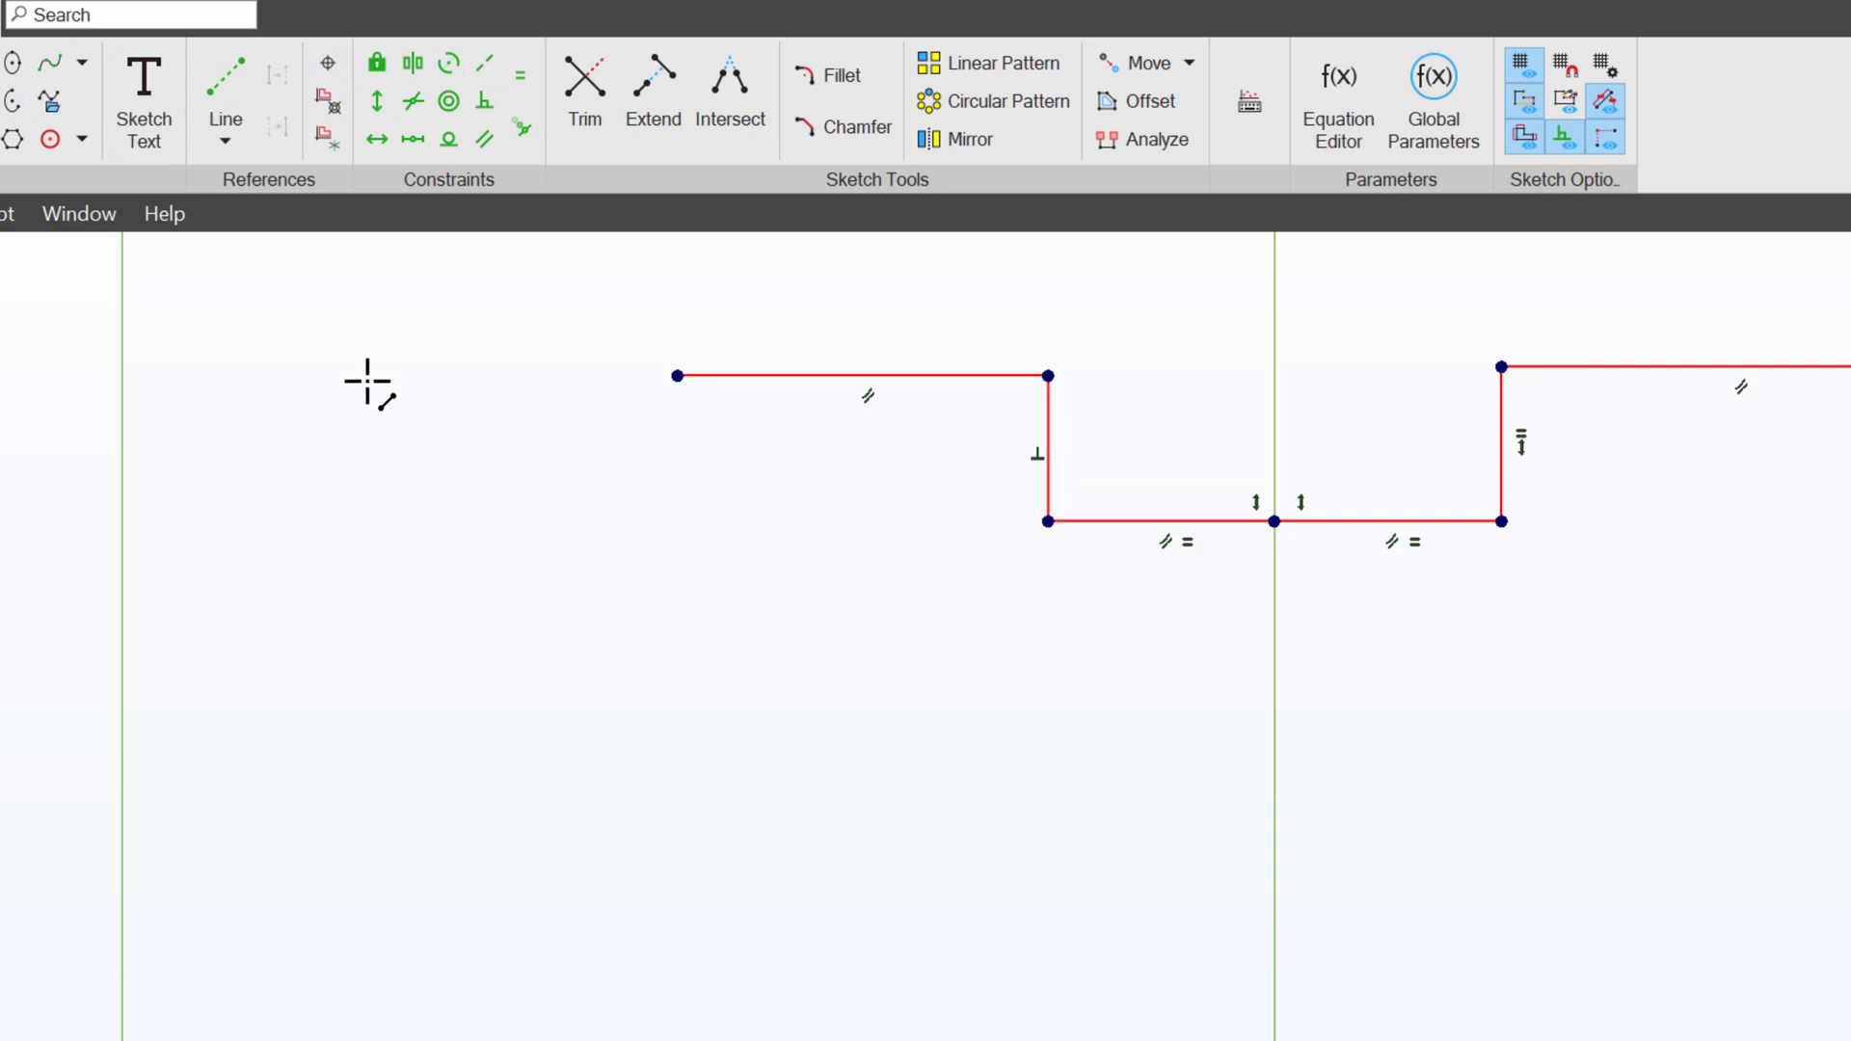
Close the profile's left half with a tab side about 0.33" down, a shoulder about 0.46", an outer side about 1.86" down and a line to the origin.
left_click(676, 375)
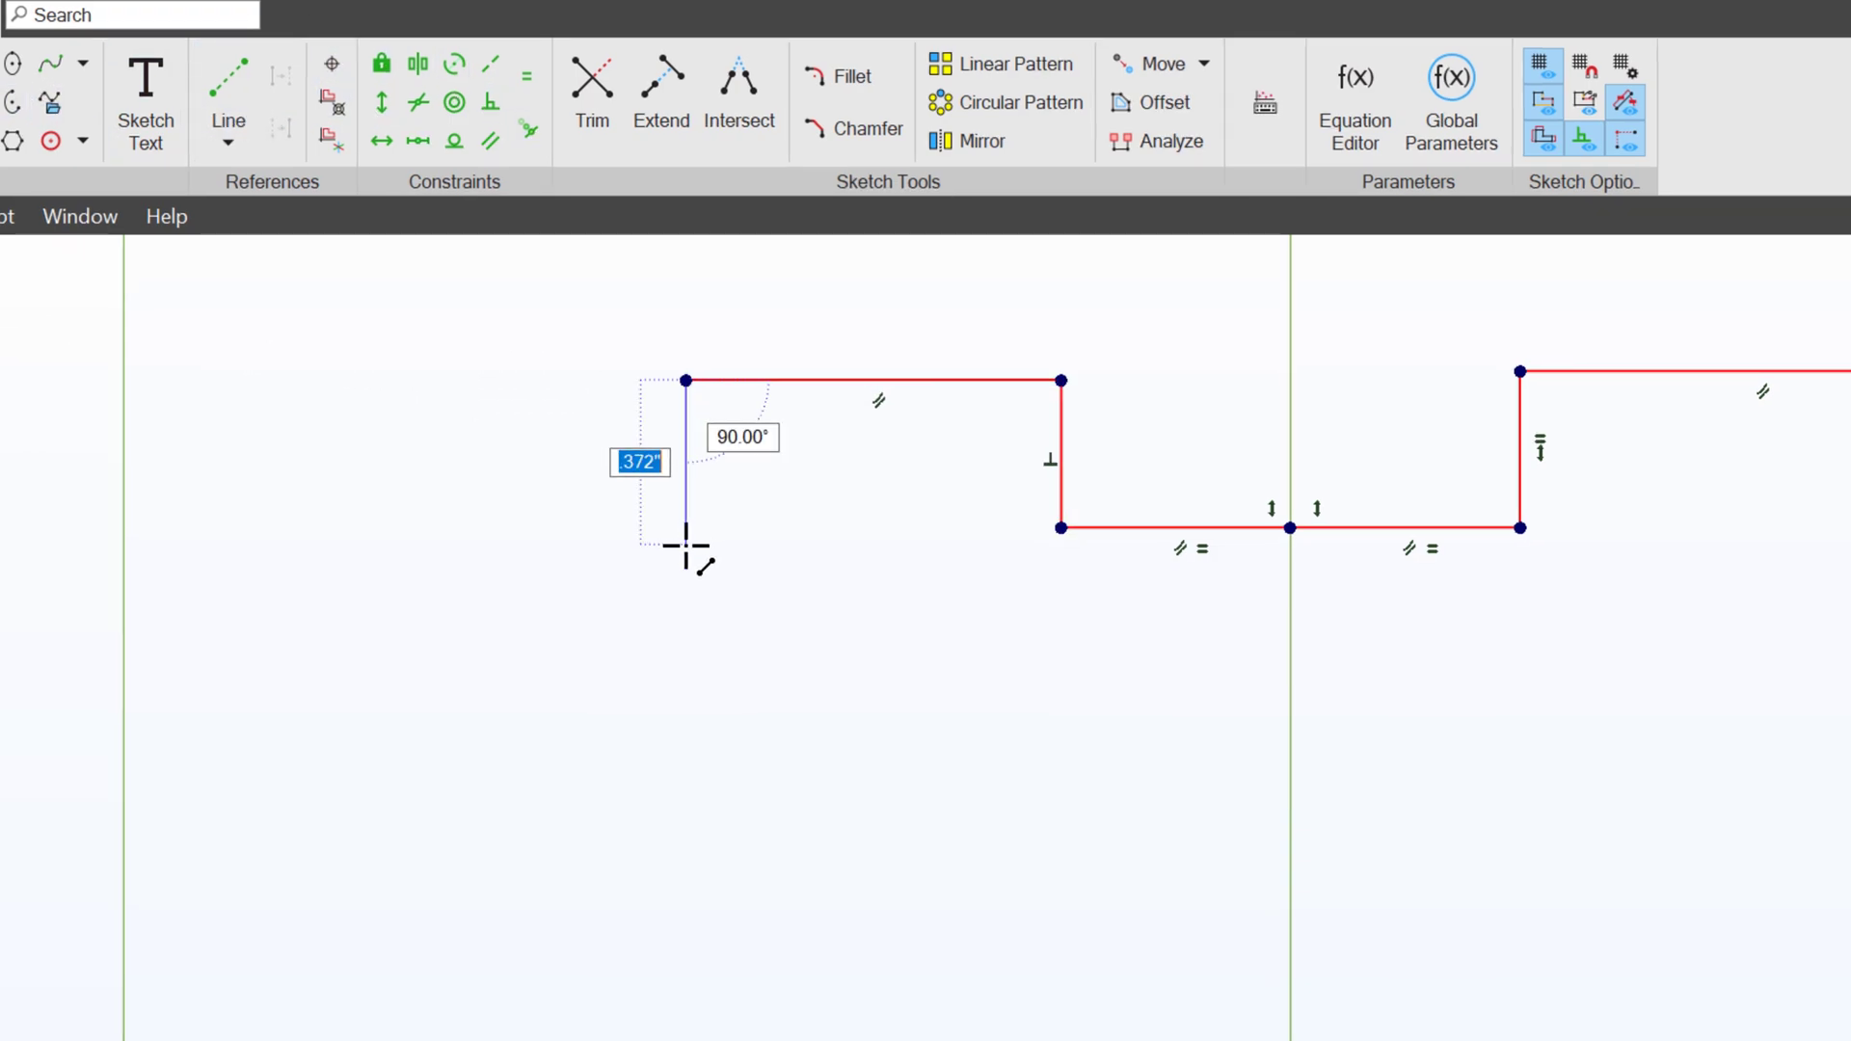
scroll(680, 535, "up", 3)
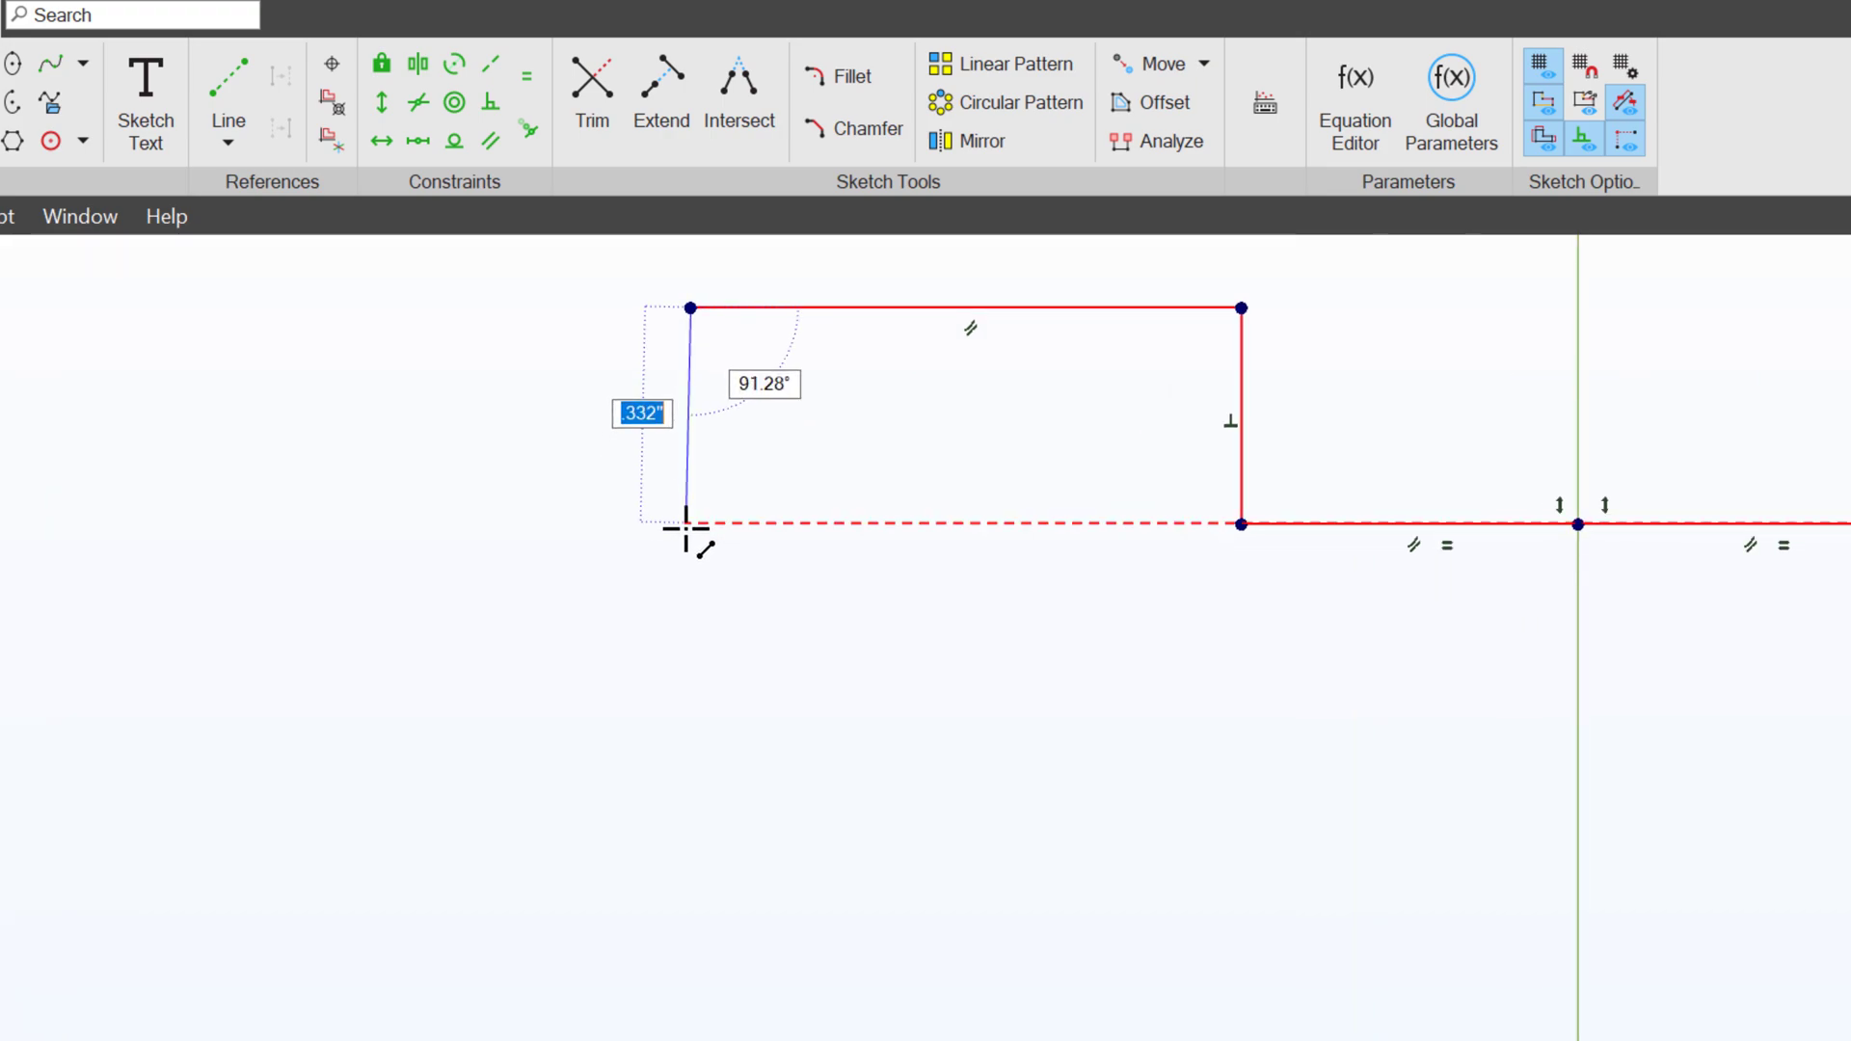
left_click(681, 524)
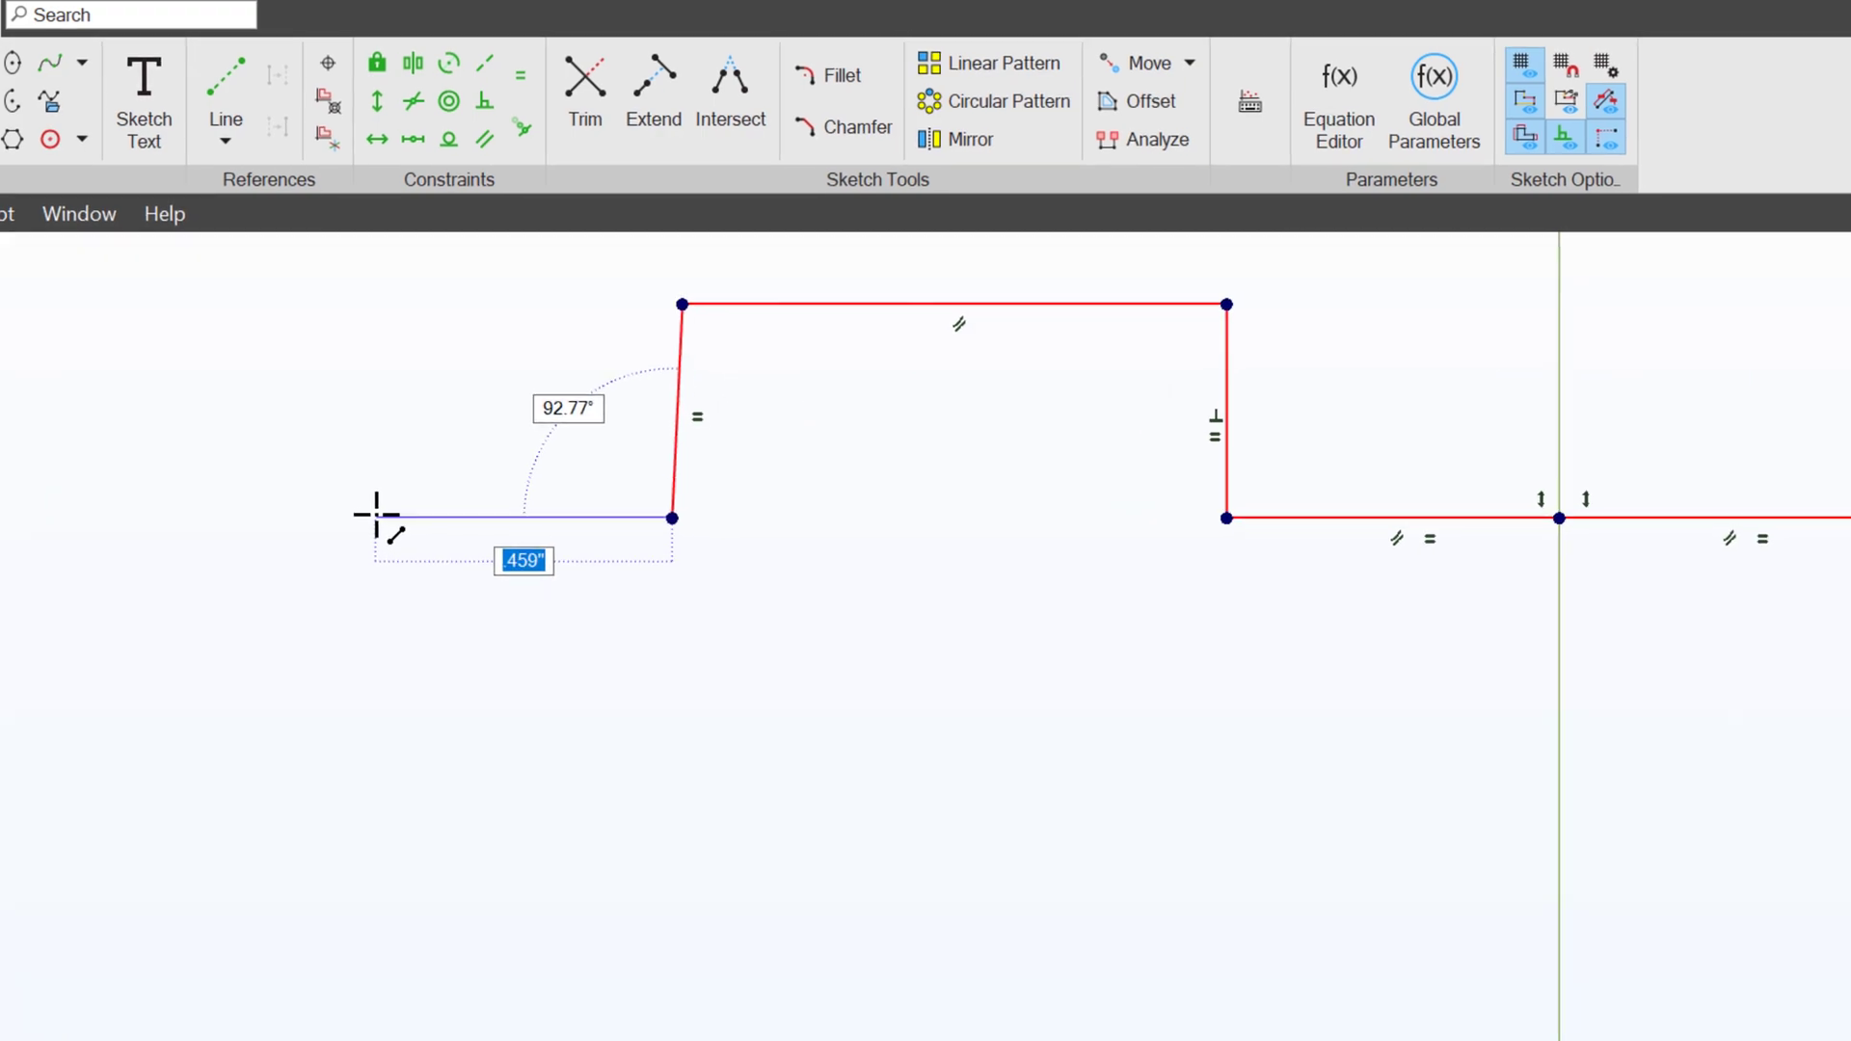
left_click(381, 523)
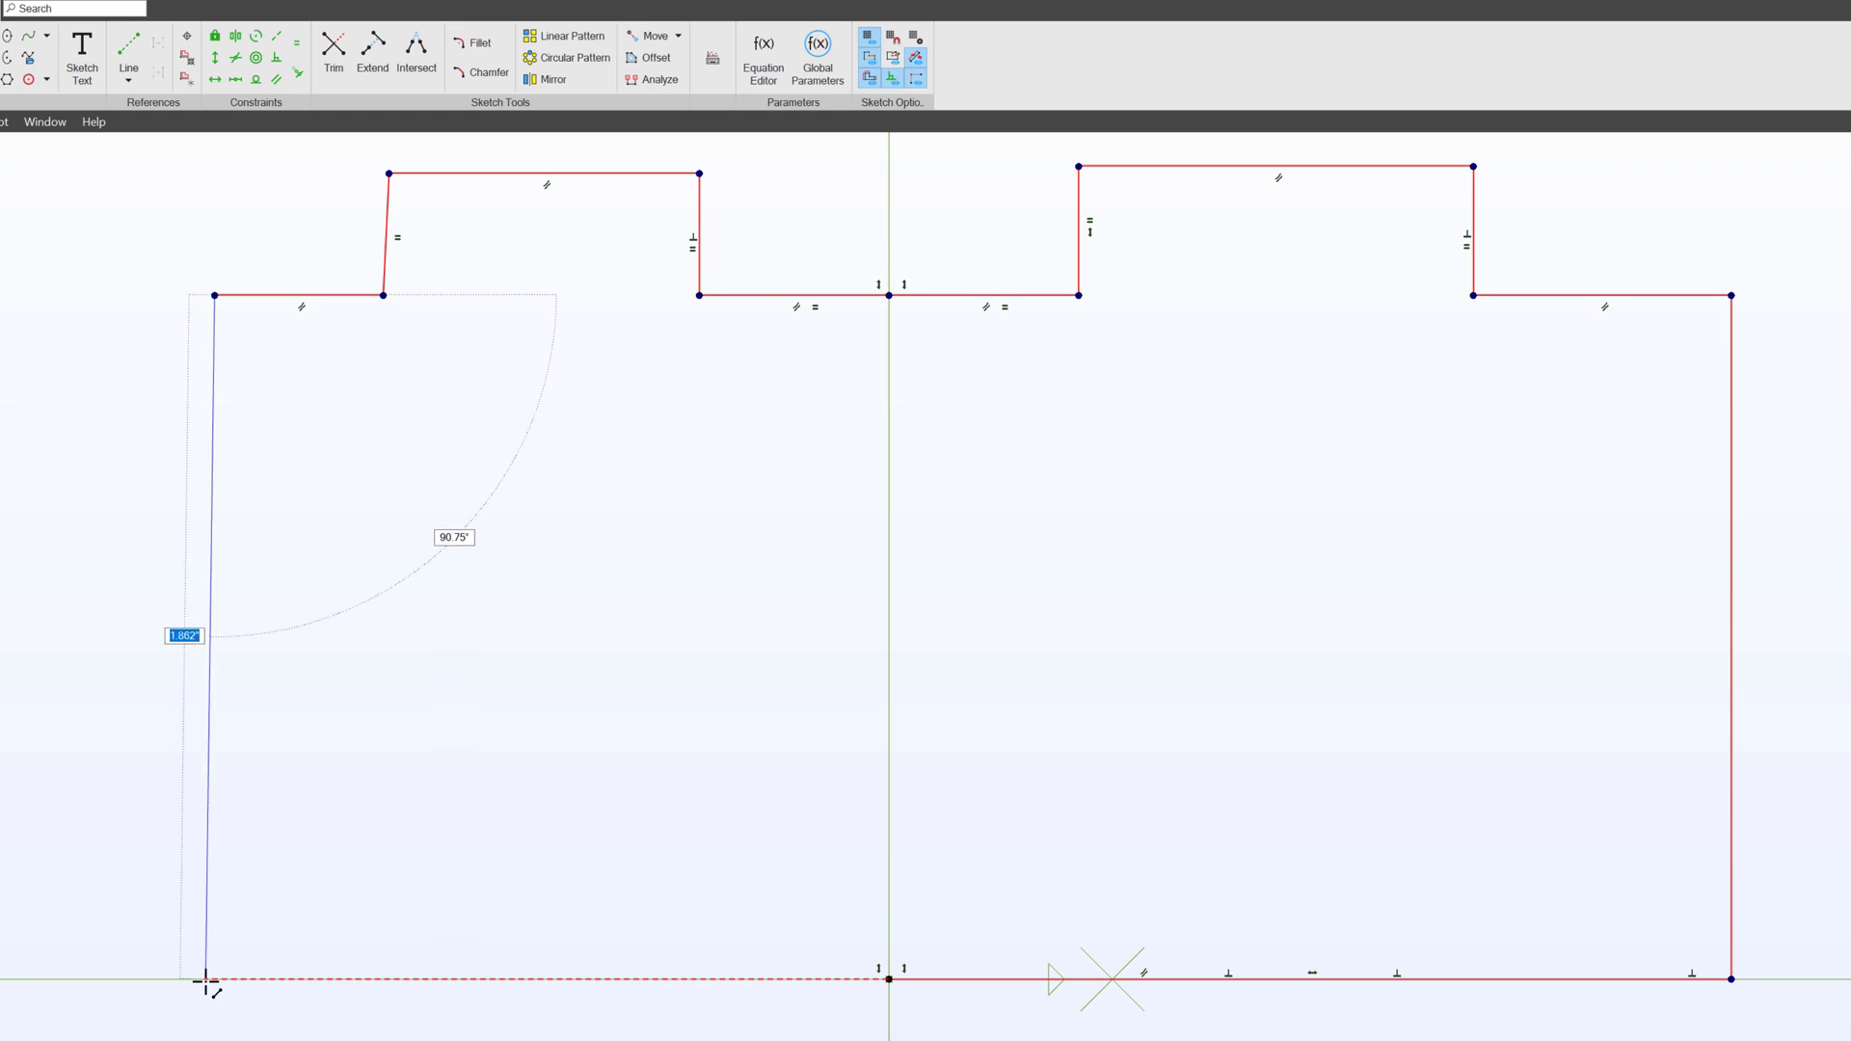
left_click(205, 980)
left_click(888, 979)
key("Escape")
Make the left tab's slanted outer side vertical and the two outermost shoulder lines equal in length.
left_click(214, 58)
left_click(386, 230)
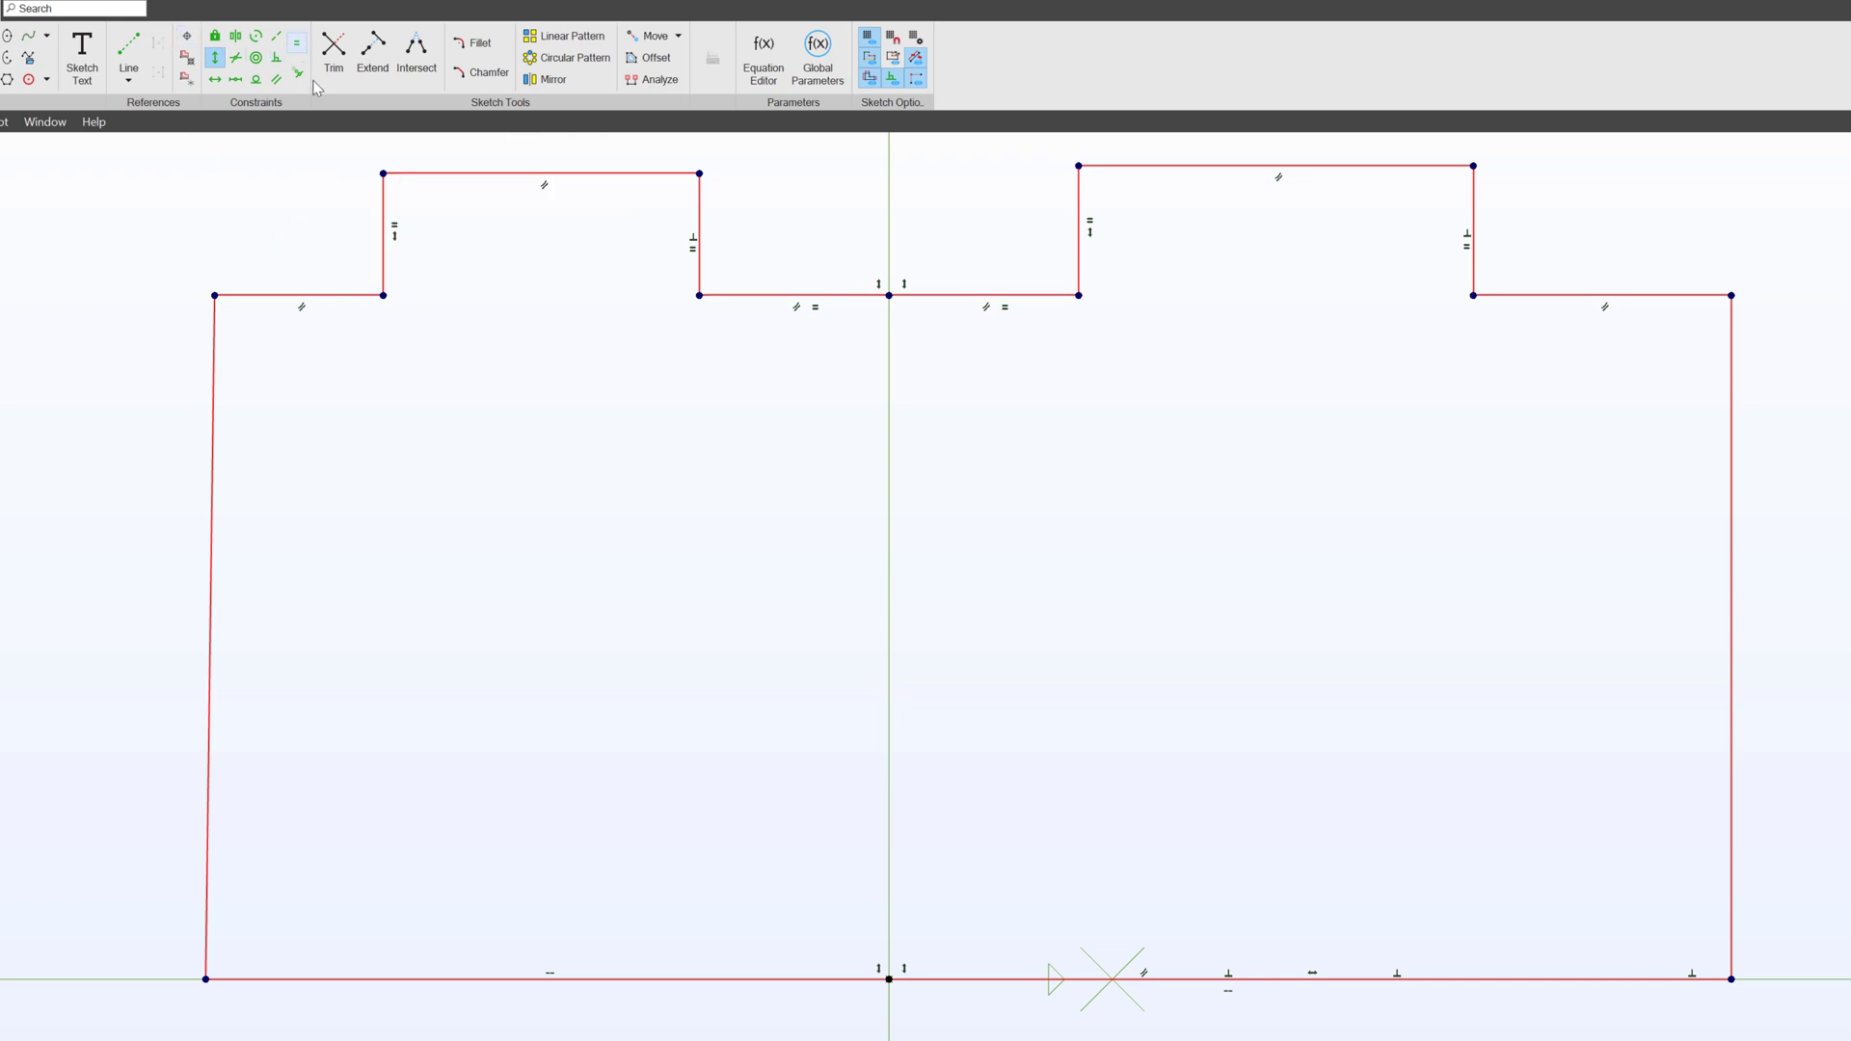
key("equal")
left_click(275, 295)
left_click(1576, 296)
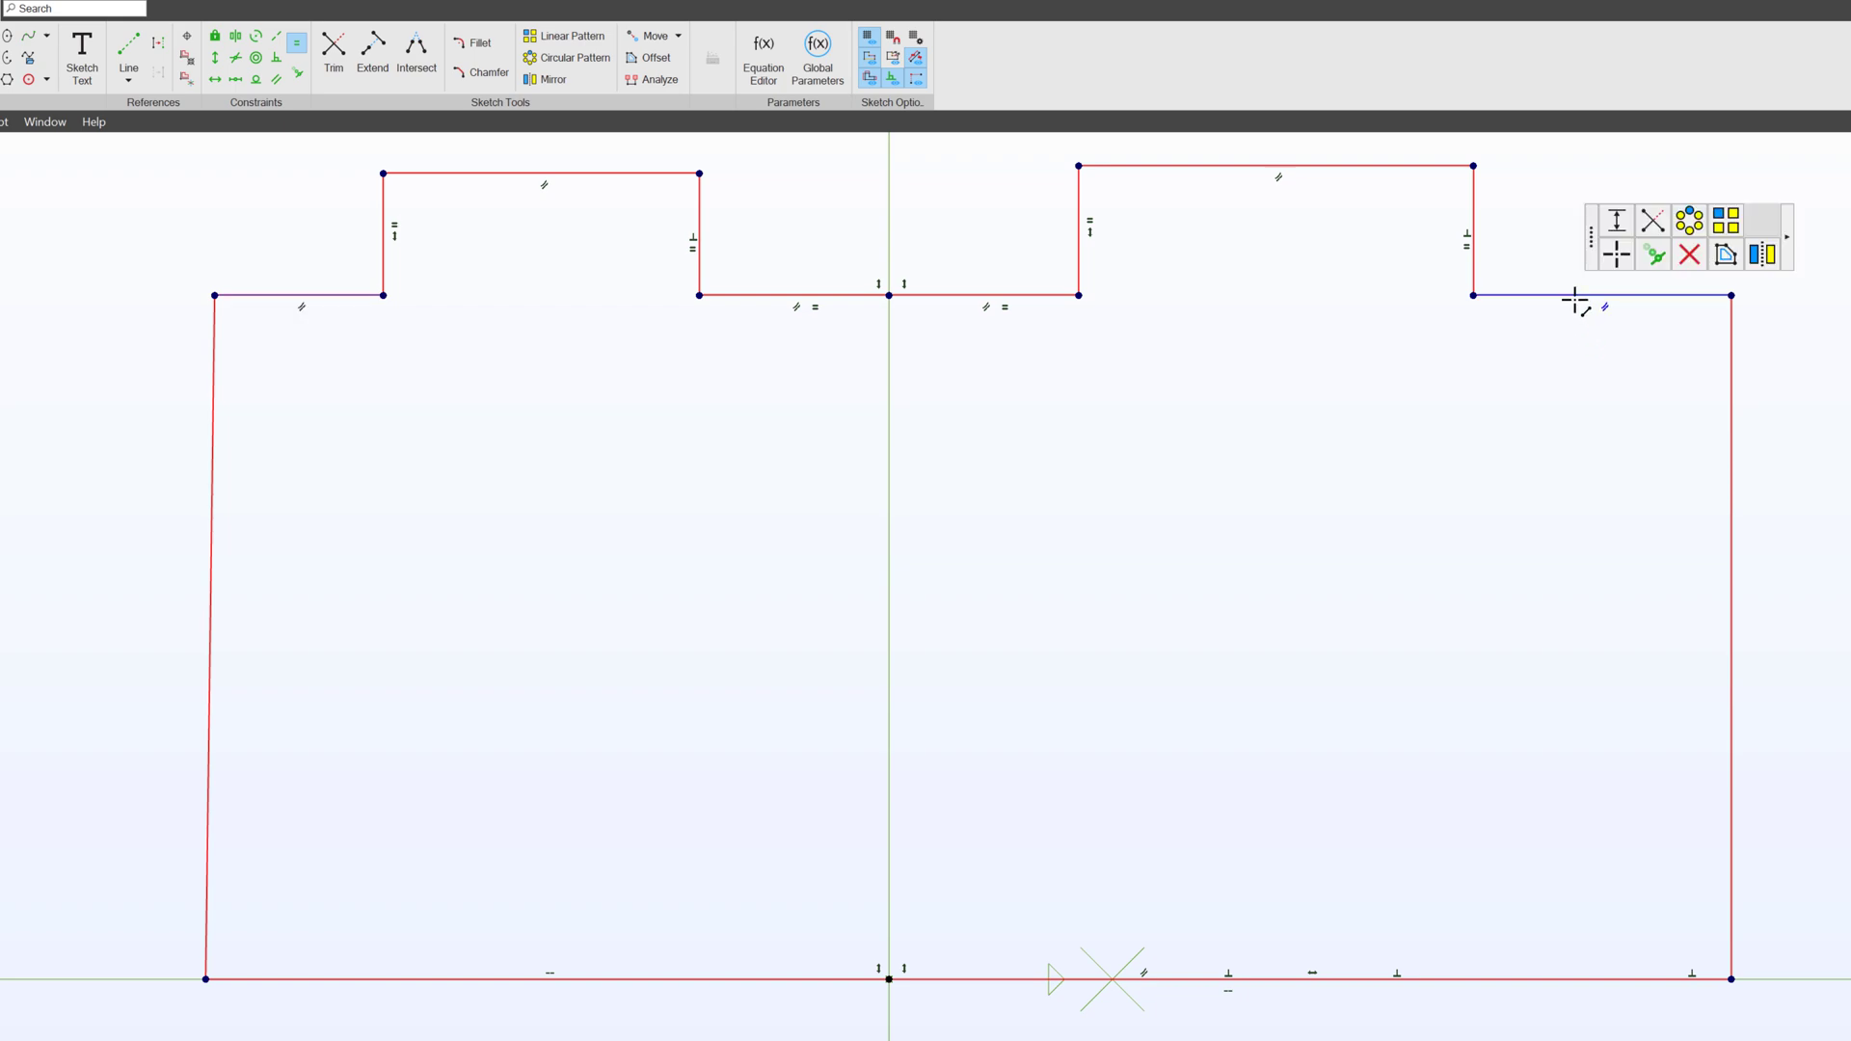
Make the profile's long left side vertical, and move the lower right corner outward to test the constraints.
left_click(215, 57)
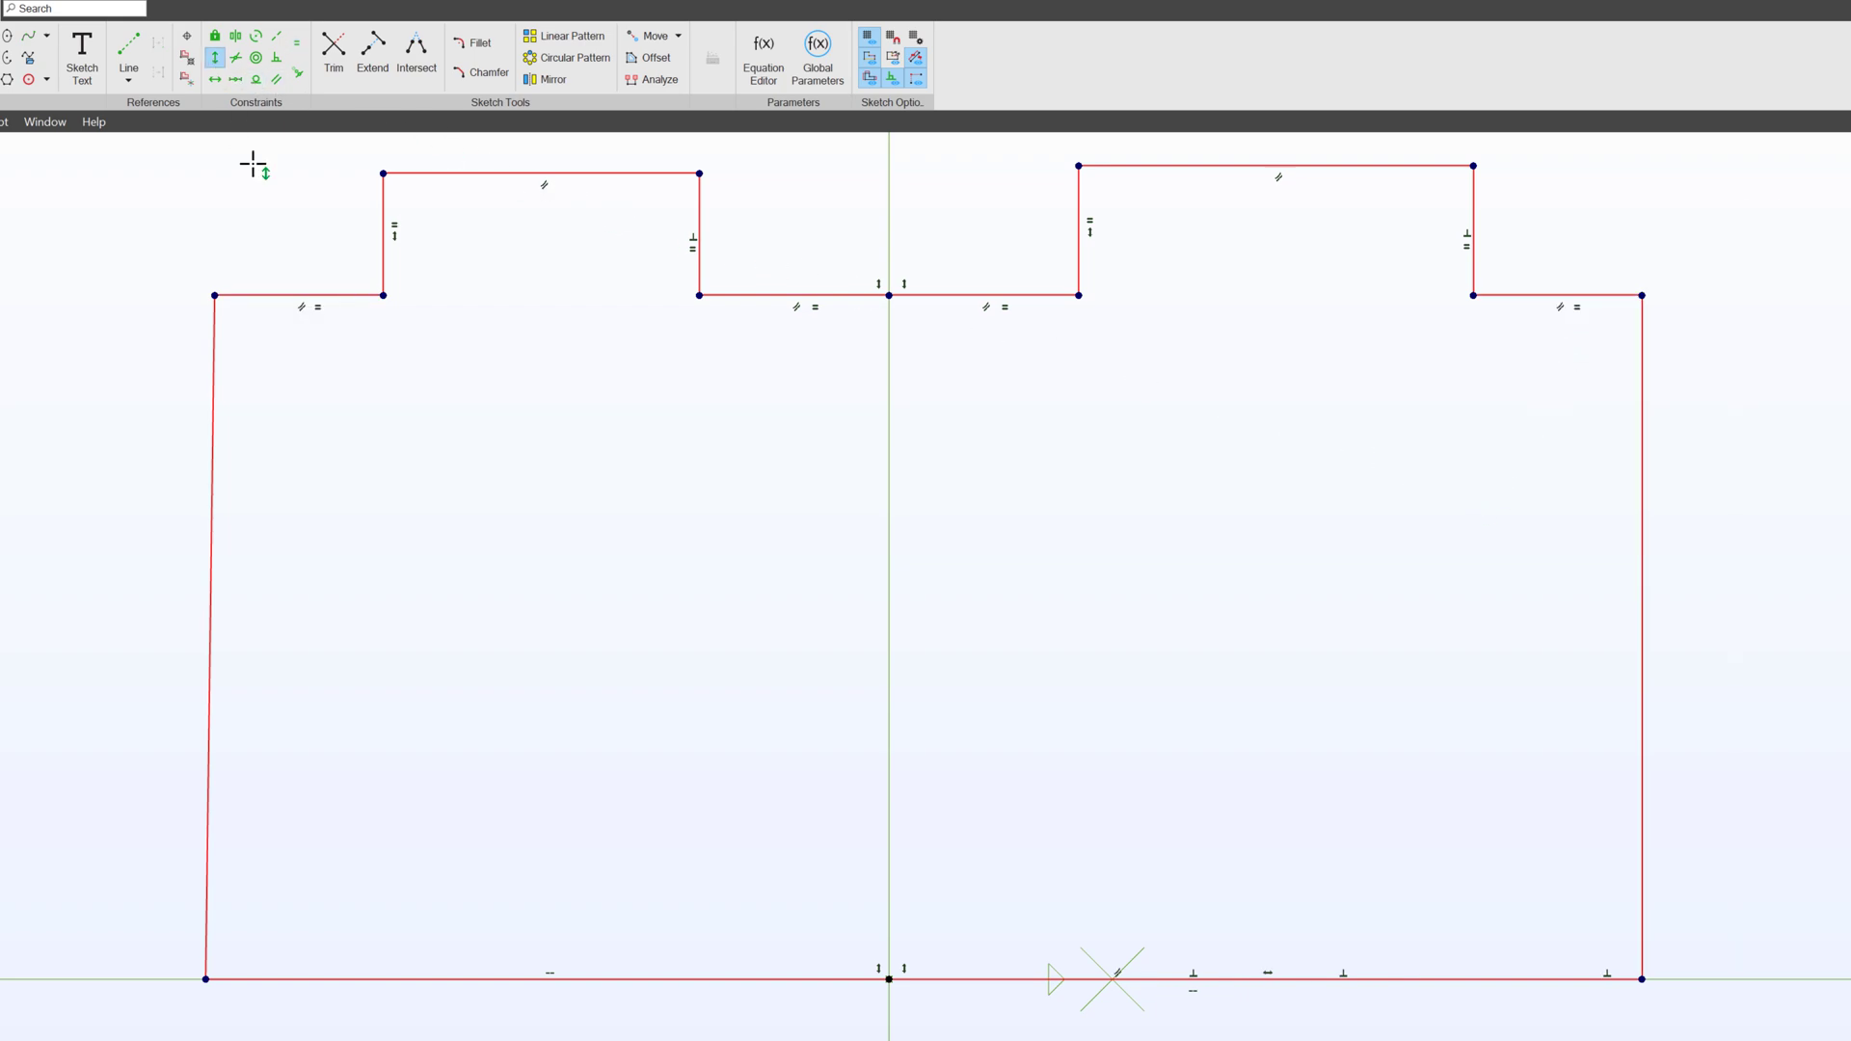
left_click(219, 420)
scroll(489, 649, "down", 3)
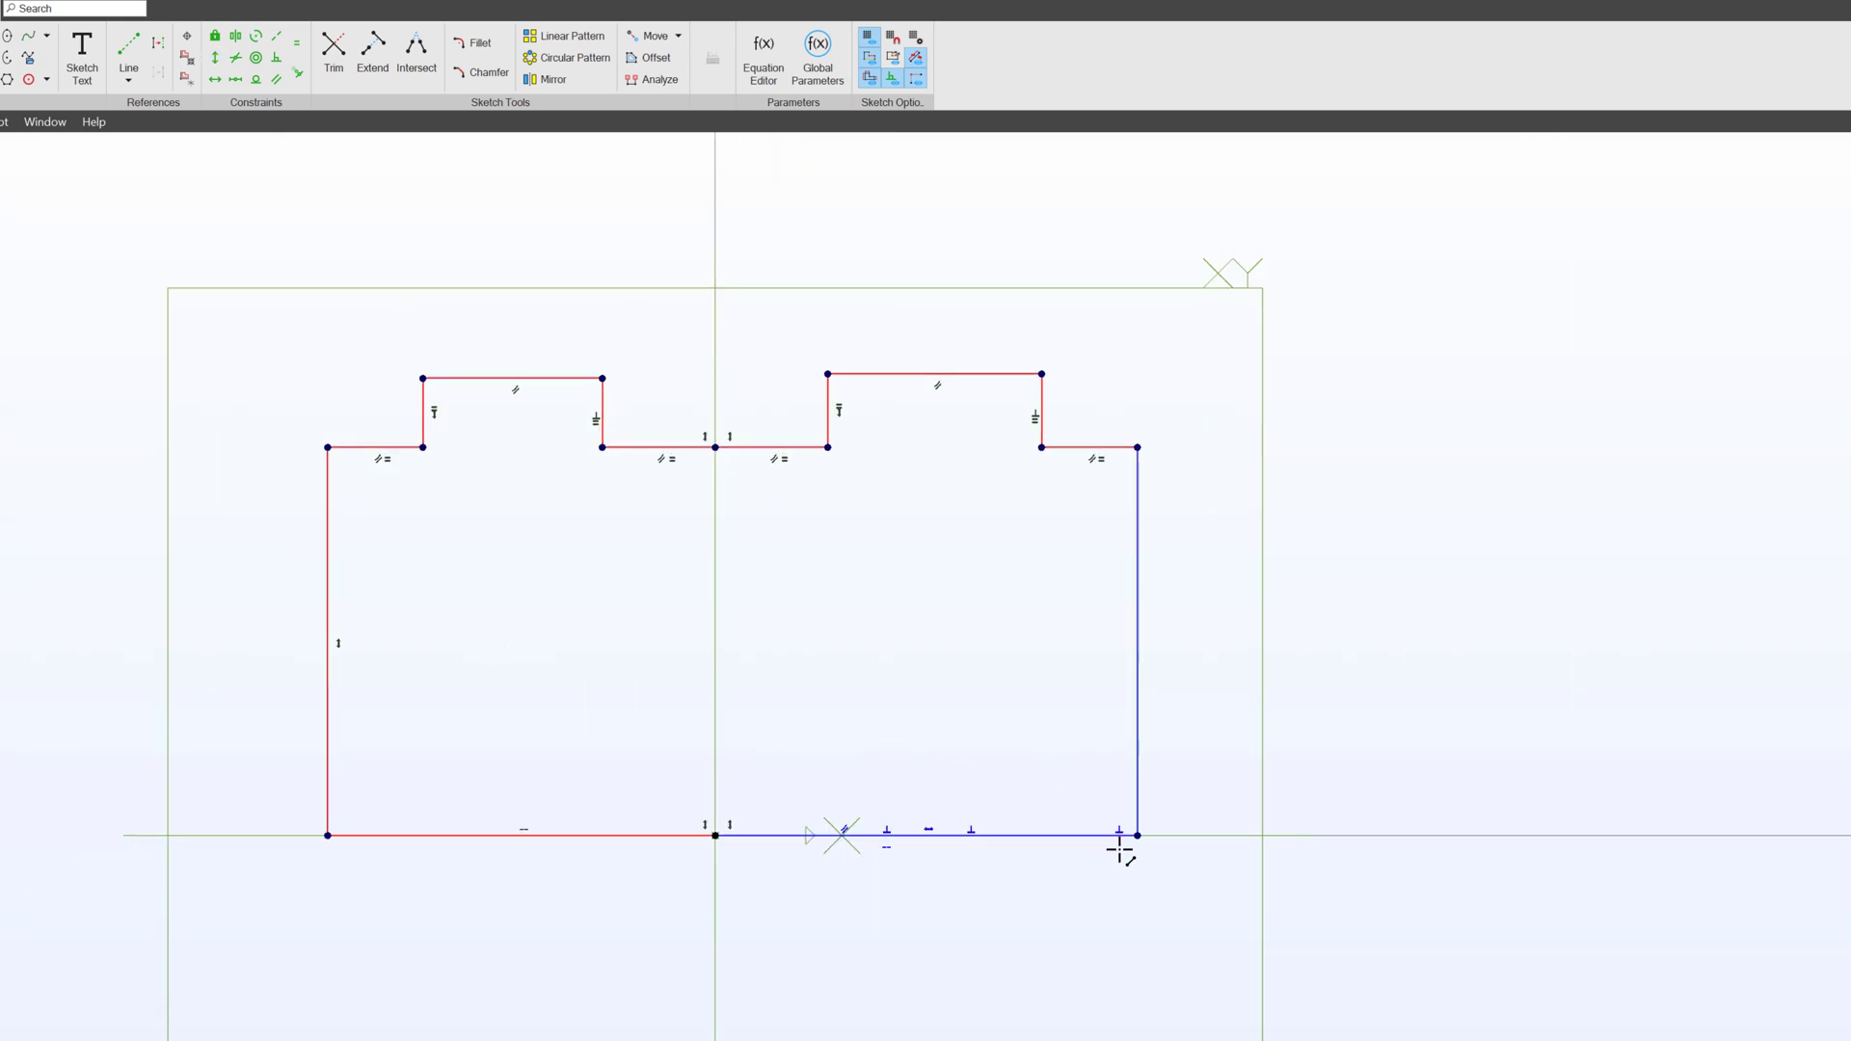
left_click_drag(1138, 835, 1181, 848)
Make the two bottom lines on either side of the origin equal in length, and widen the profile from its lower right corner.
left_click(296, 45)
left_click(599, 835)
left_click(1055, 836)
key("Escape")
left_click_drag(1103, 835, 1180, 835)
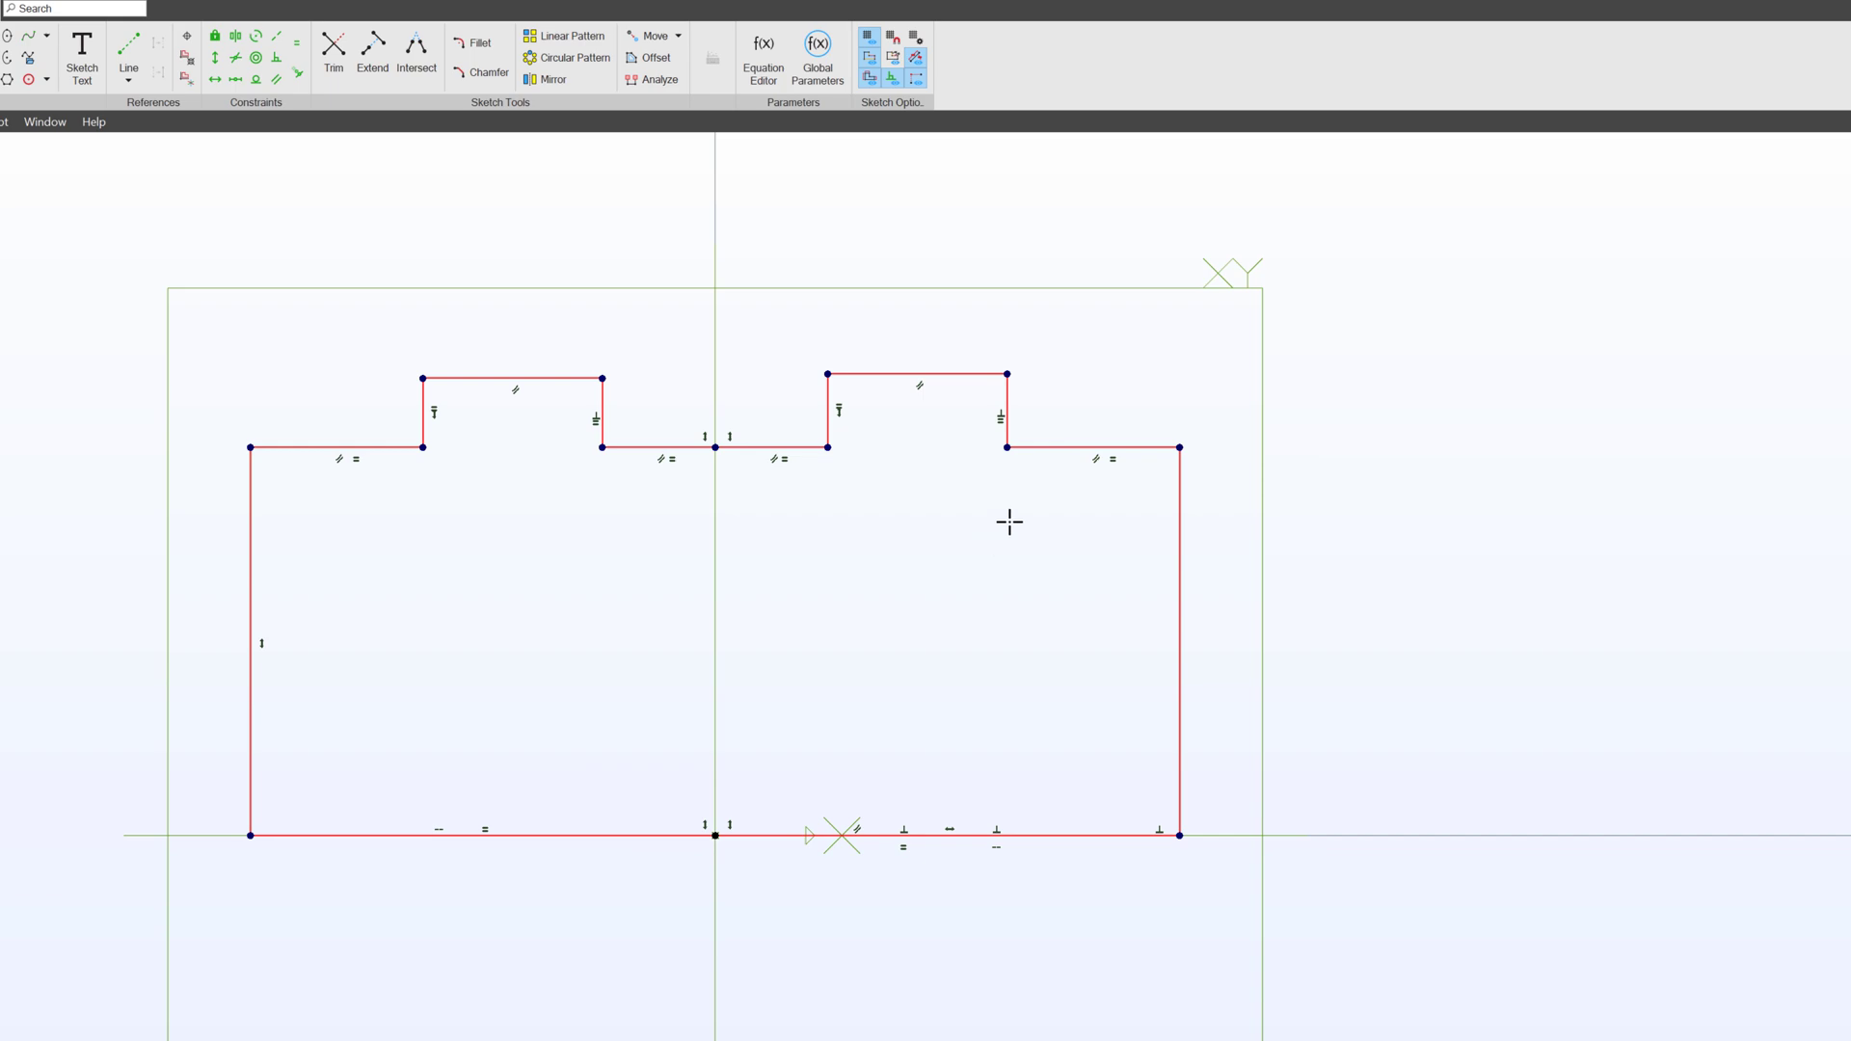
Make the side heights of the two tabs equal, and move the right tab's and shoulder's outer corners to test the symmetry.
left_click(298, 44)
left_click(601, 405)
left_click(1006, 403)
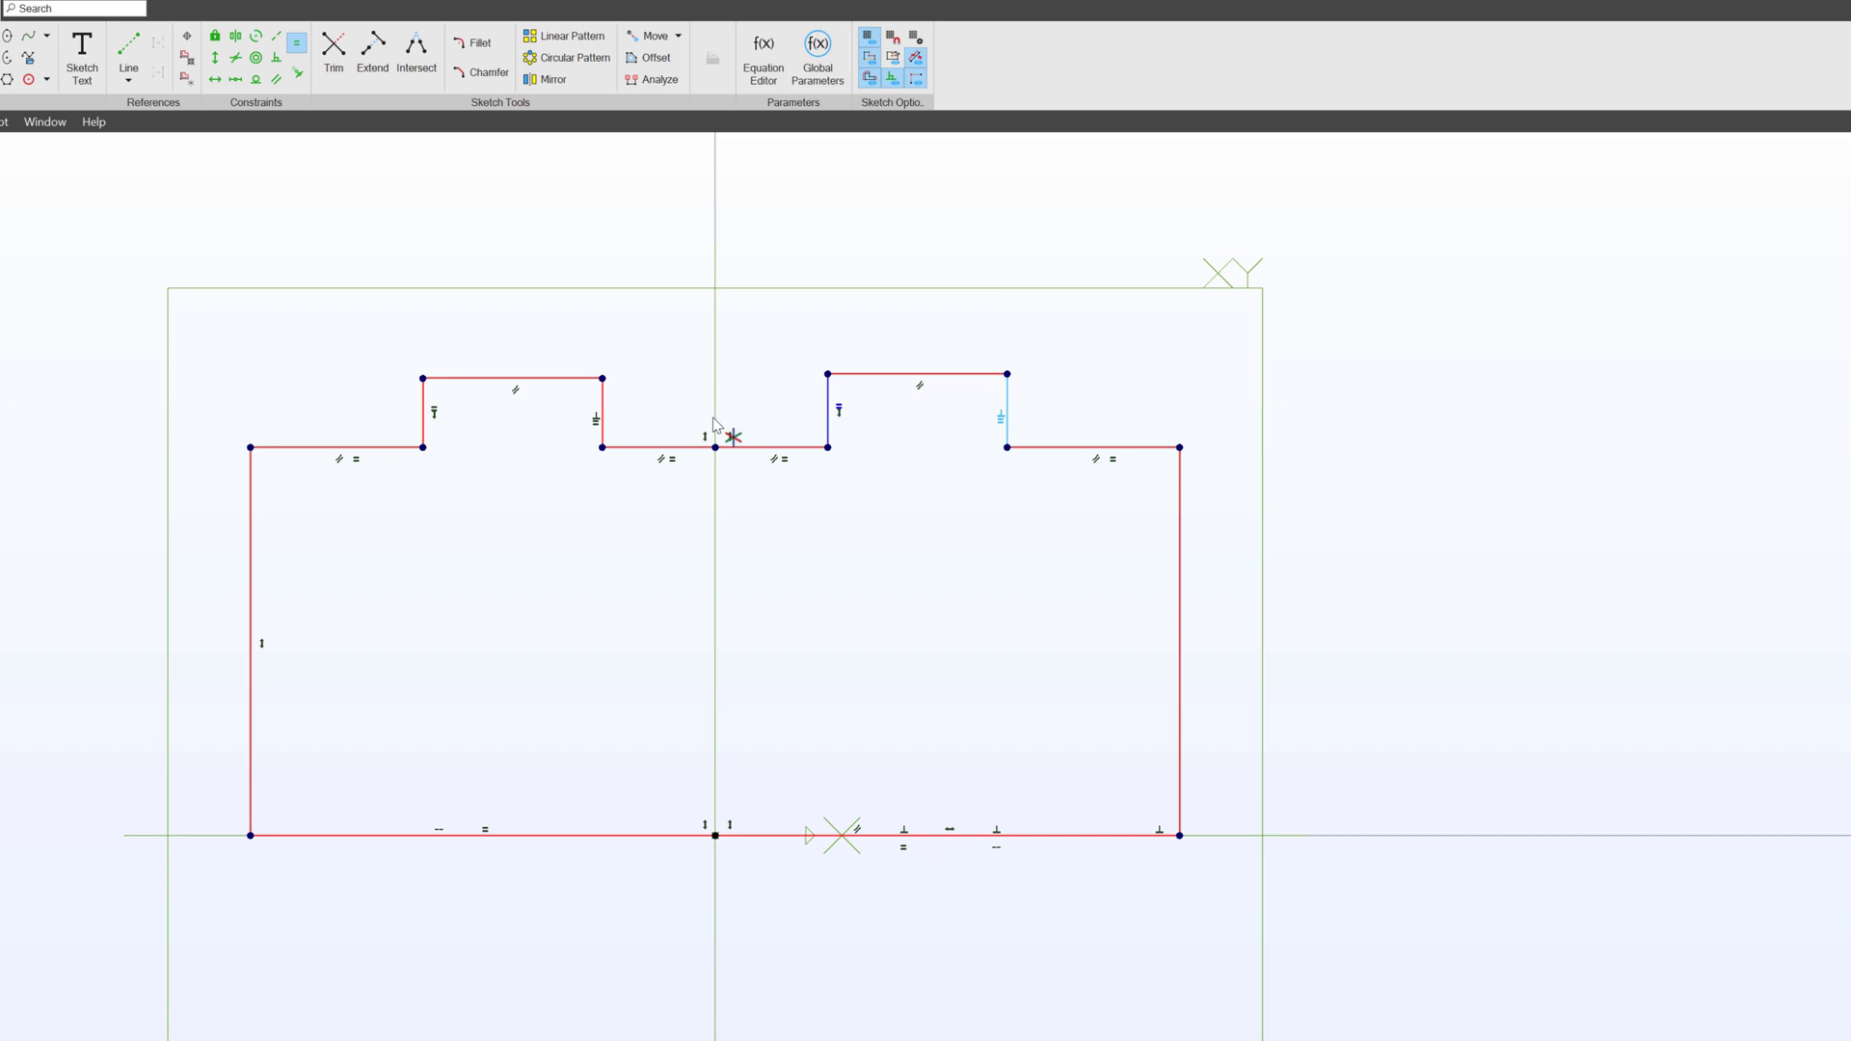
left_click(601, 413)
key("Escape")
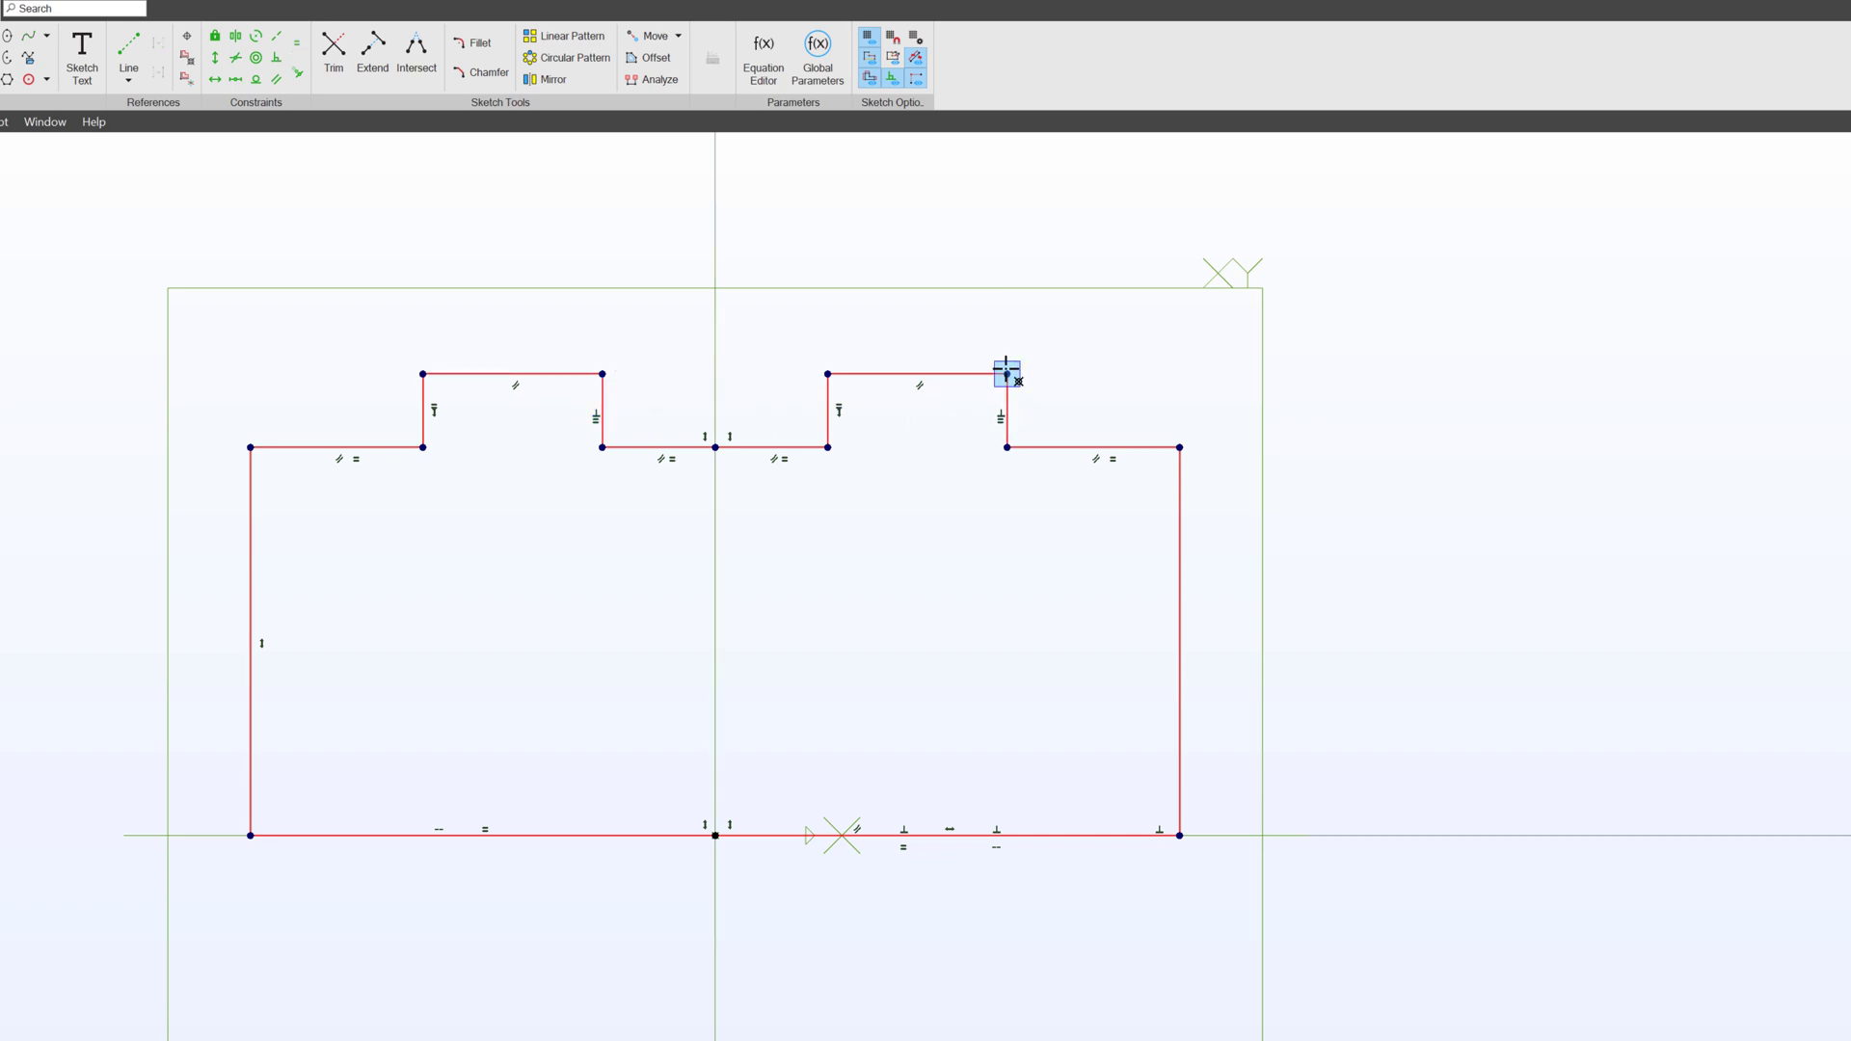
mouse_move(1006, 373)
left_mouse_down()
mouse_move(1083, 306)
mouse_move(1003, 360)
mouse_move(1178, 448)
mouse_move(1334, 409)
mouse_move(1260, 512)
mouse_move(1195, 496)
left_mouse_up()
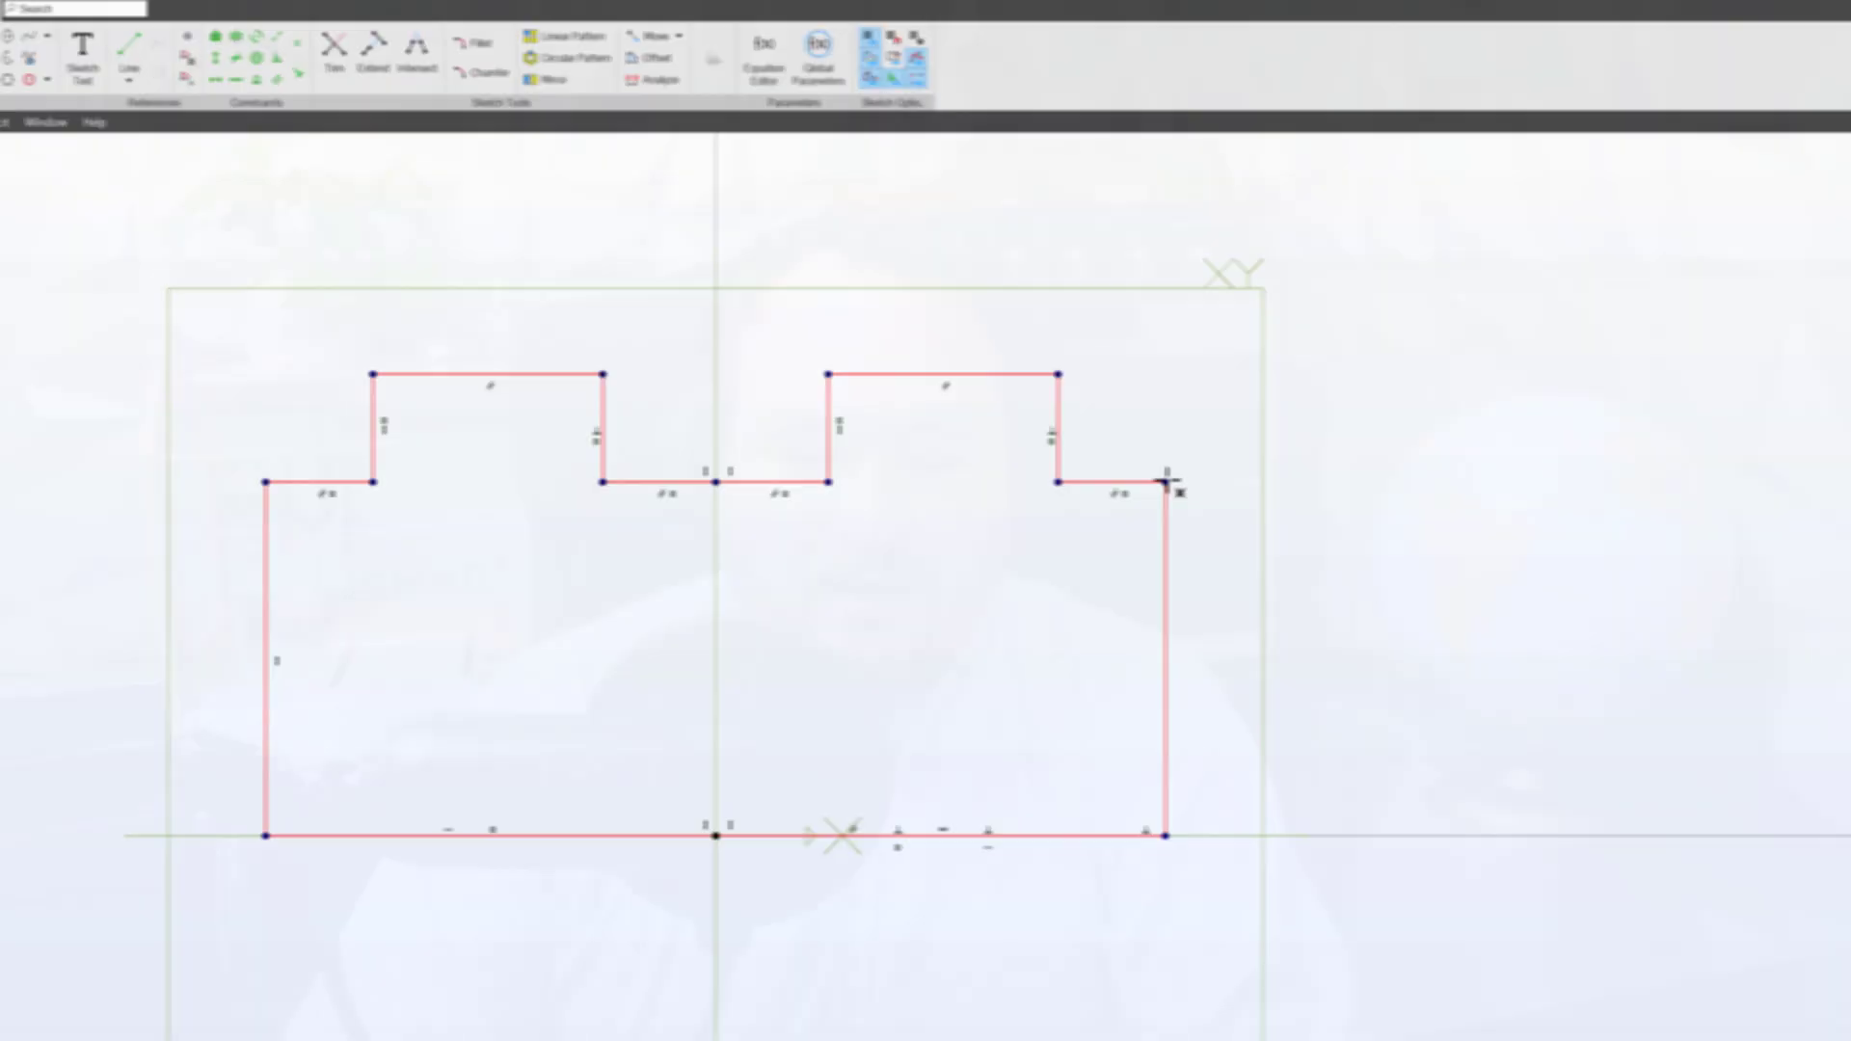